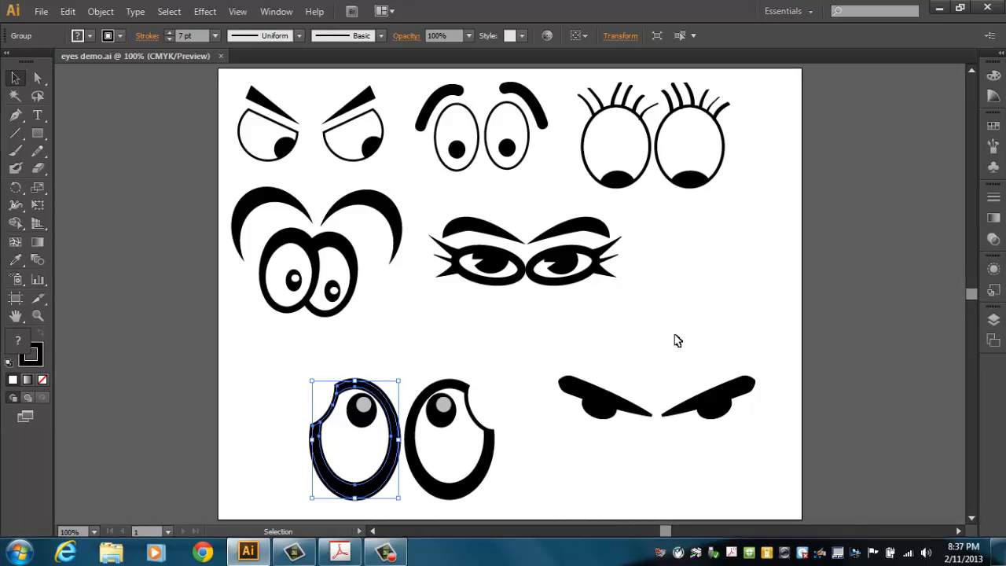
Step: Create a new Letter-size document in landscape orientation, with points as units and CMYK color mode
{"action": "left_click", "coordinate": [678, 340]}
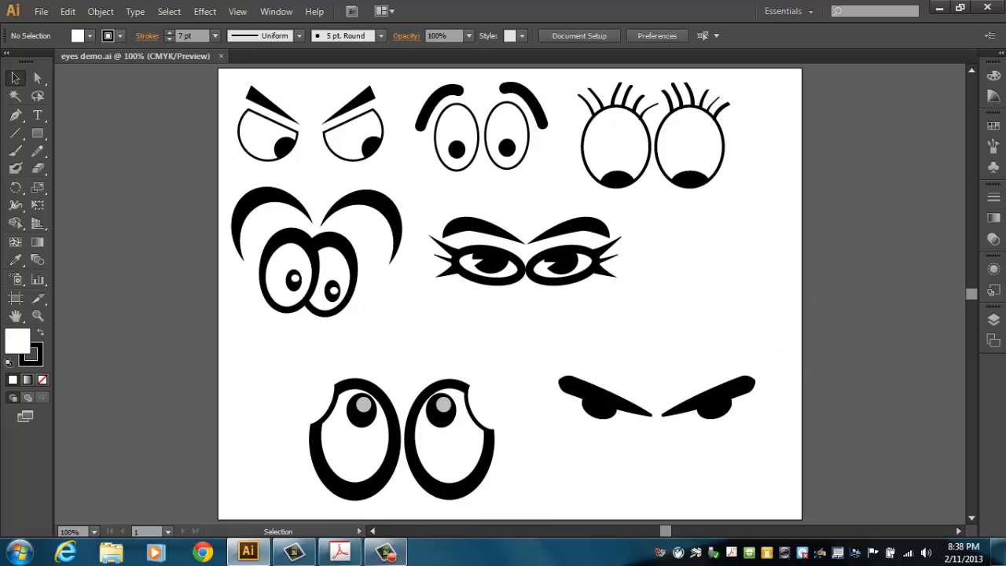
{"action": "mouse_move", "coordinate": [385, 552]}
{"action": "left_click_drag", "start_coordinate": [422, 324], "coordinate": [456, 341]}
{"action": "left_click", "coordinate": [44, 16]}
{"action": "left_click", "coordinate": [74, 29]}
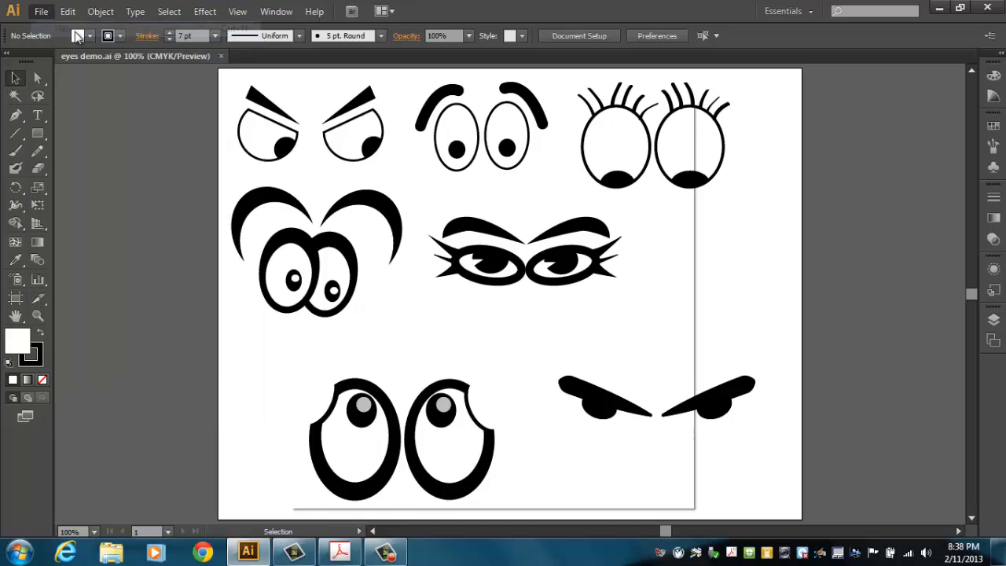
{"action": "left_click_drag", "start_coordinate": [413, 112], "coordinate": [379, 90]}
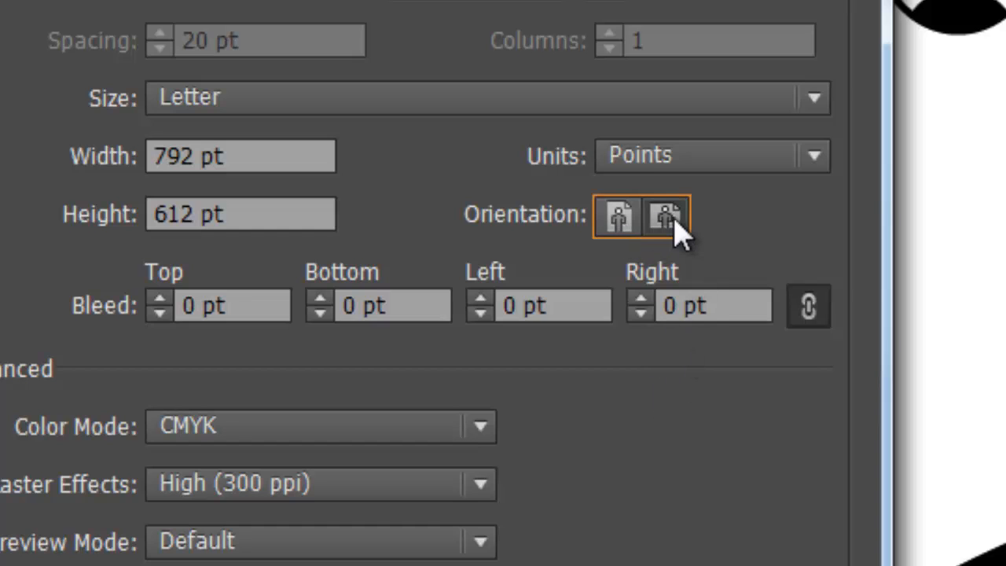
{"action": "left_click", "coordinate": [613, 564]}
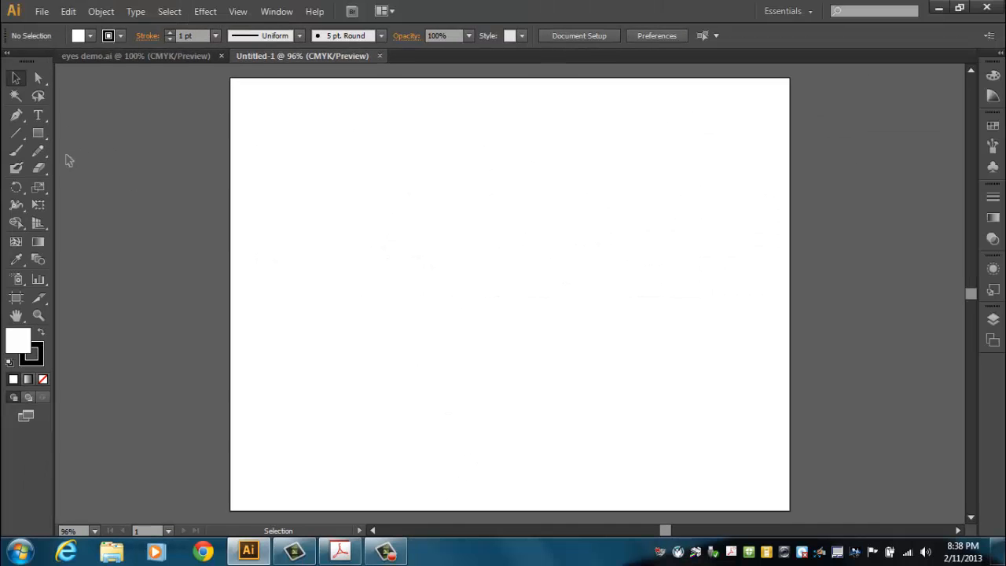
Step: Draw a tall oval for the eye in the upper-left area of the artboard and set its stroke to 4 pt
{"action": "left_click", "coordinate": [38, 133]}
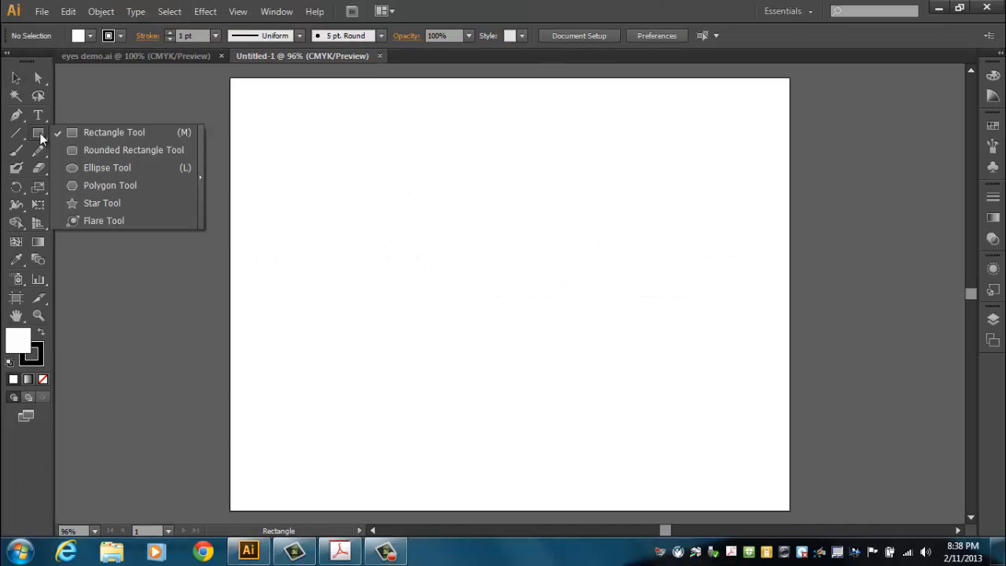
{"action": "left_click", "coordinate": [72, 167]}
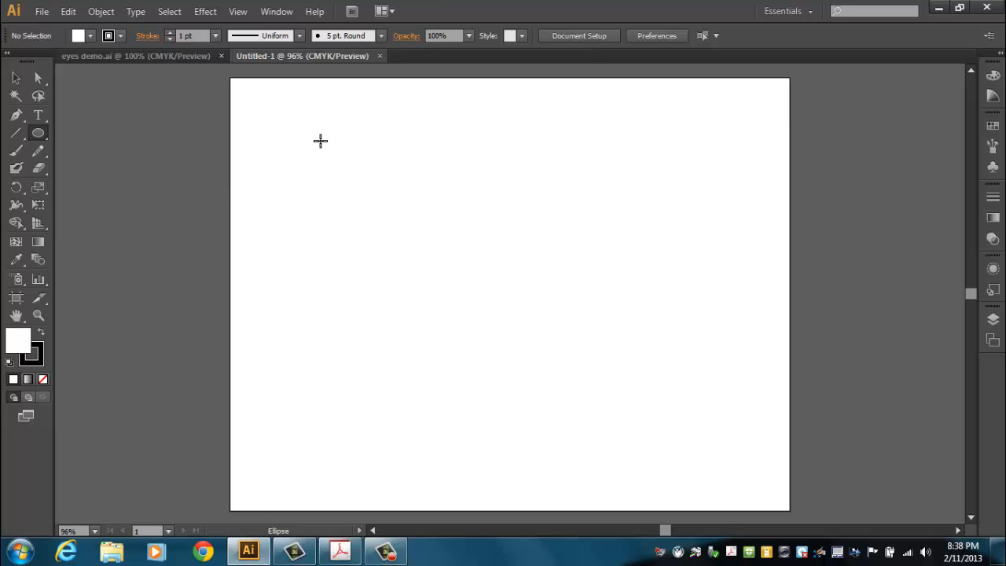
{"action": "mouse_move", "coordinate": [303, 130]}
{"action": "left_mouse_down"}
{"action": "mouse_move", "coordinate": [334, 164]}
{"action": "mouse_move", "coordinate": [362, 220]}
{"action": "mouse_move", "coordinate": [386, 237]}
{"action": "left_mouse_up"}
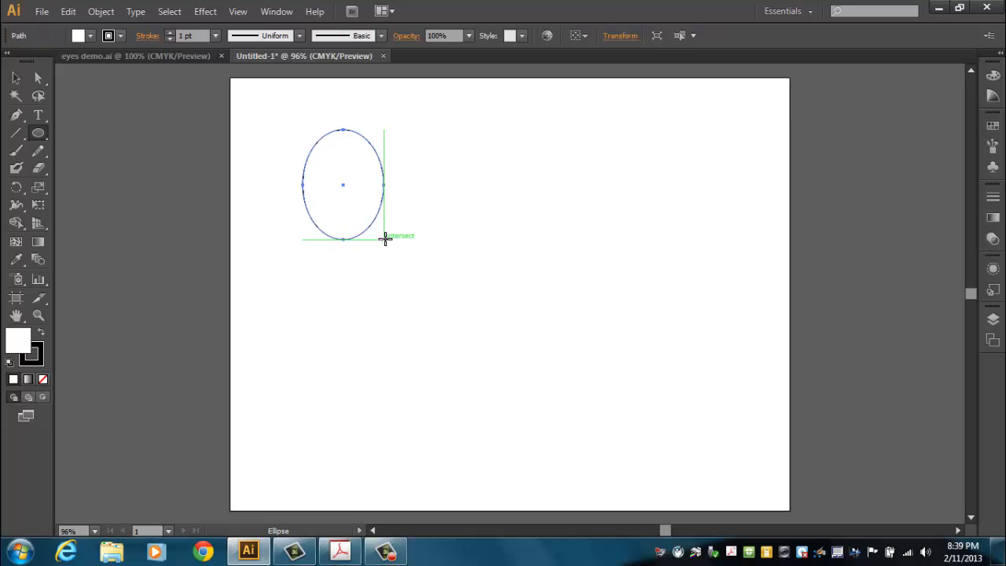
{"action": "left_click", "coordinate": [170, 31]}
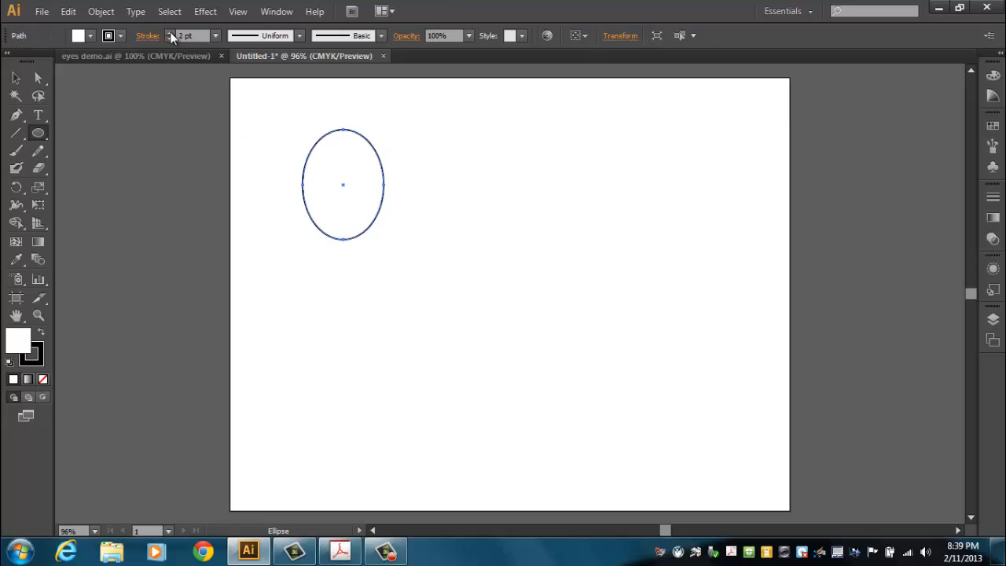
{"action": "left_click", "coordinate": [169, 31]}
{"action": "left_click", "coordinate": [169, 32]}
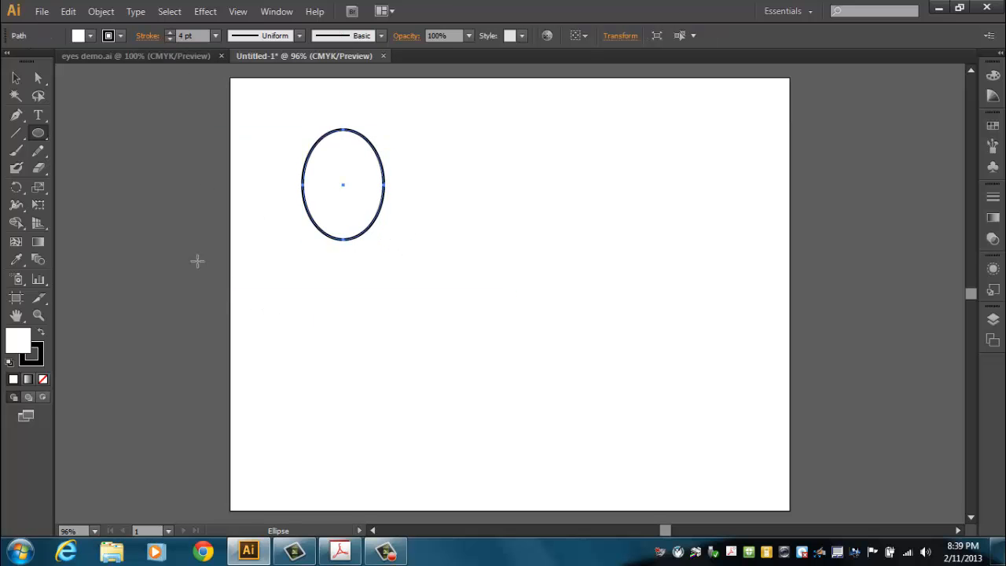
Step: Draw a small circle below and left of the oval and fill it with black
{"action": "left_click", "coordinate": [42, 134]}
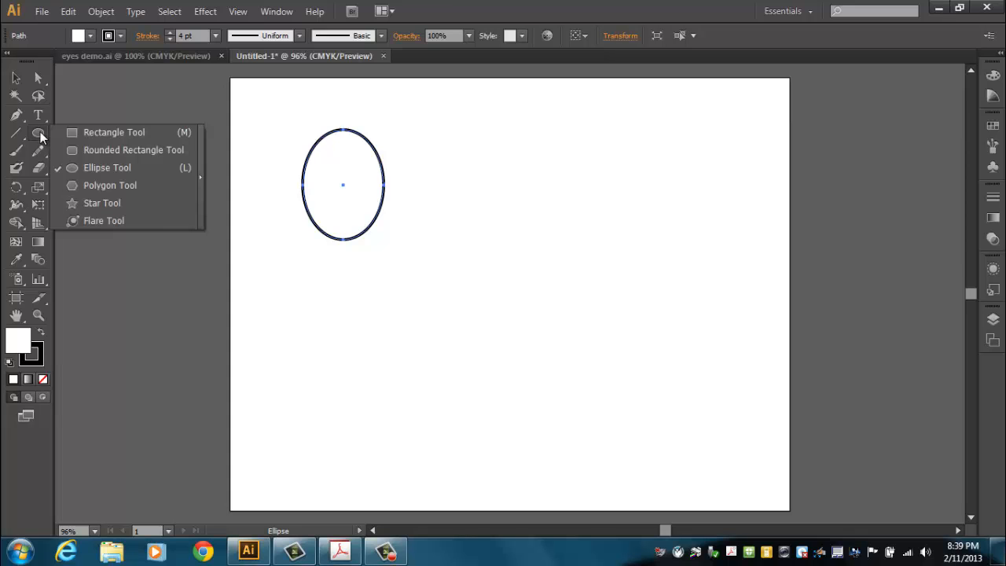
{"action": "left_click", "coordinate": [102, 167]}
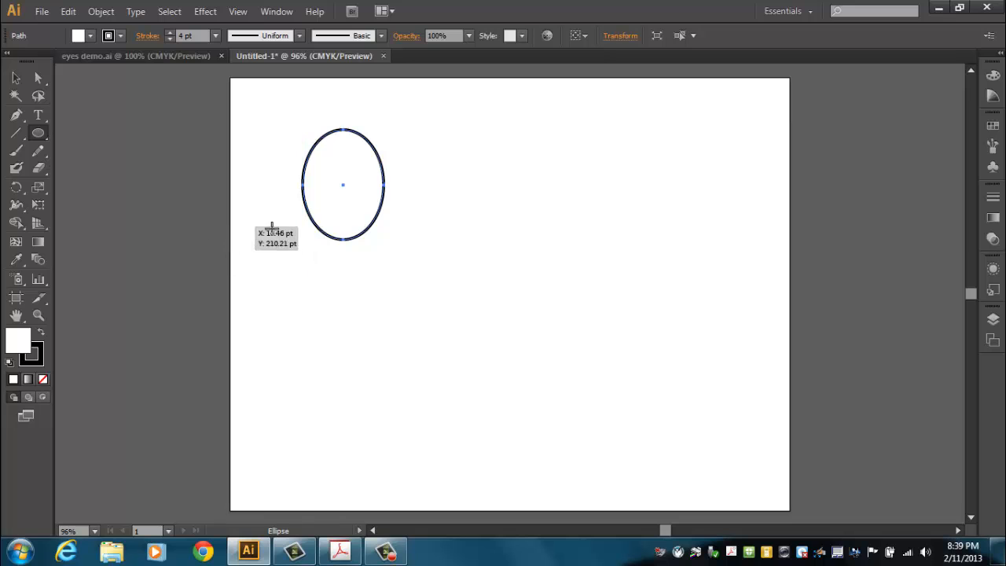
{"action": "left_click_drag", "start_coordinate": [260, 237], "coordinate": [285, 265]}
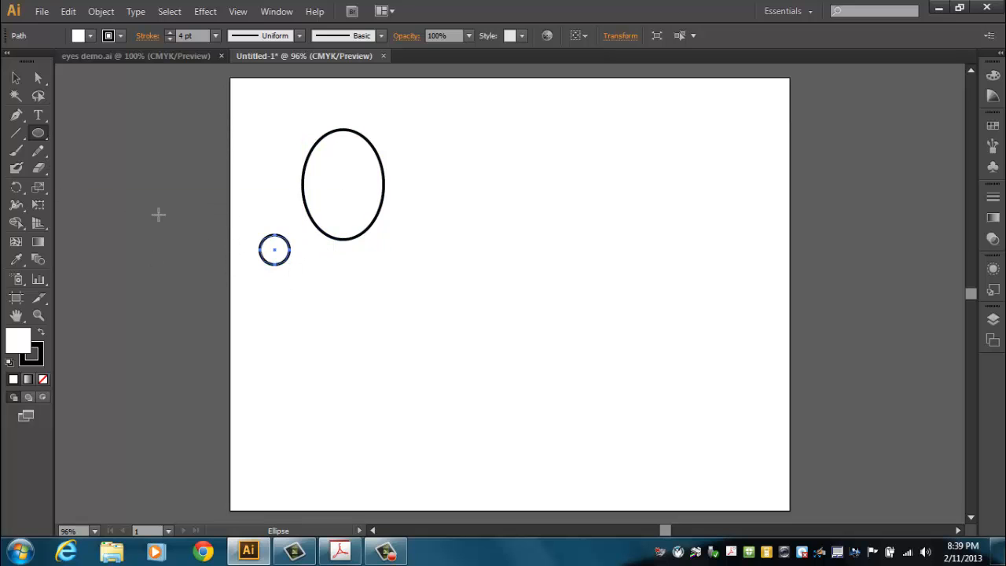
{"action": "left_click", "coordinate": [89, 36]}
{"action": "left_click", "coordinate": [41, 61]}
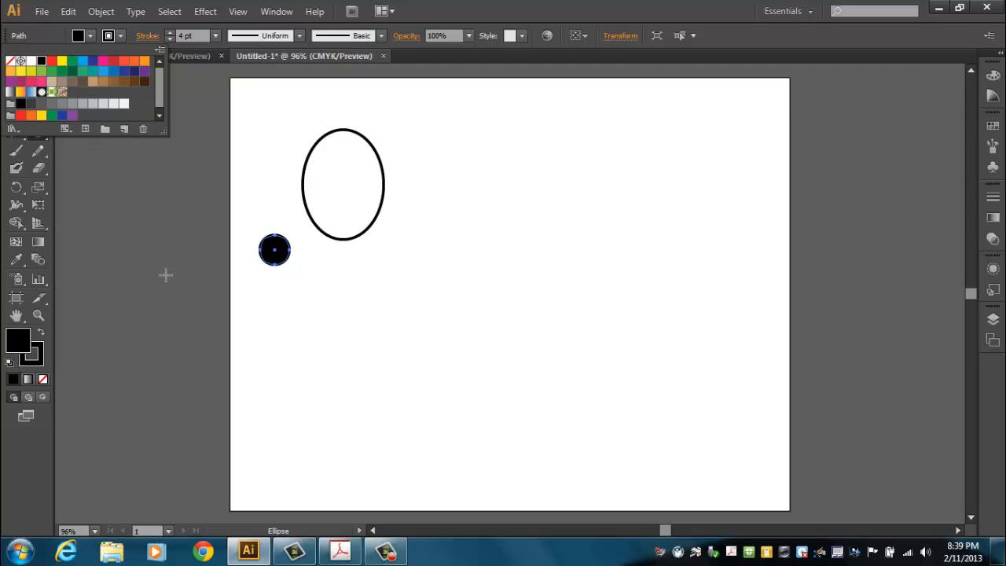
Step: Move the black circle inside the lower part of the oval as its pupil
{"action": "key", "text": "v"}
{"action": "left_click", "coordinate": [283, 311]}
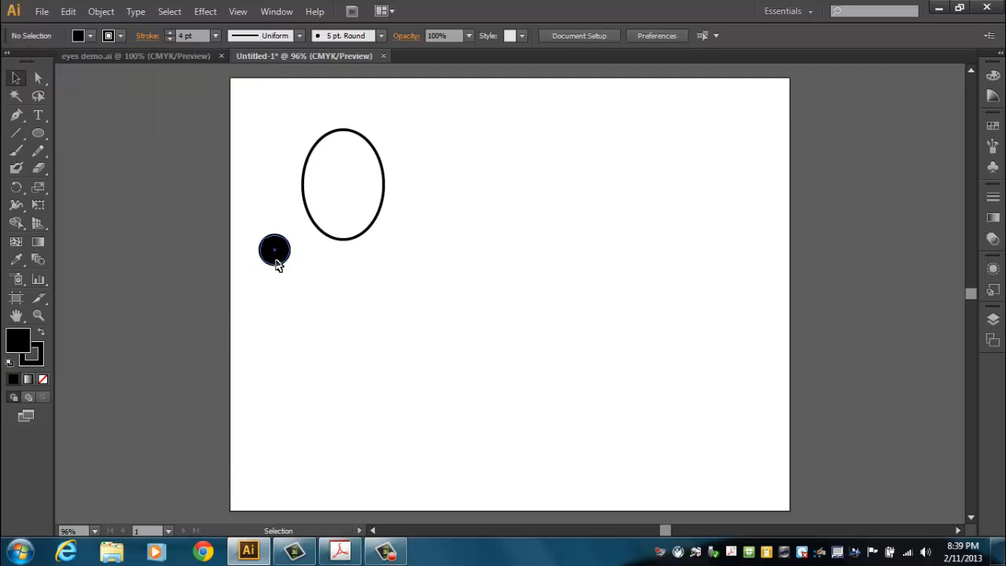
{"action": "left_click_drag", "start_coordinate": [273, 264], "coordinate": [352, 225]}
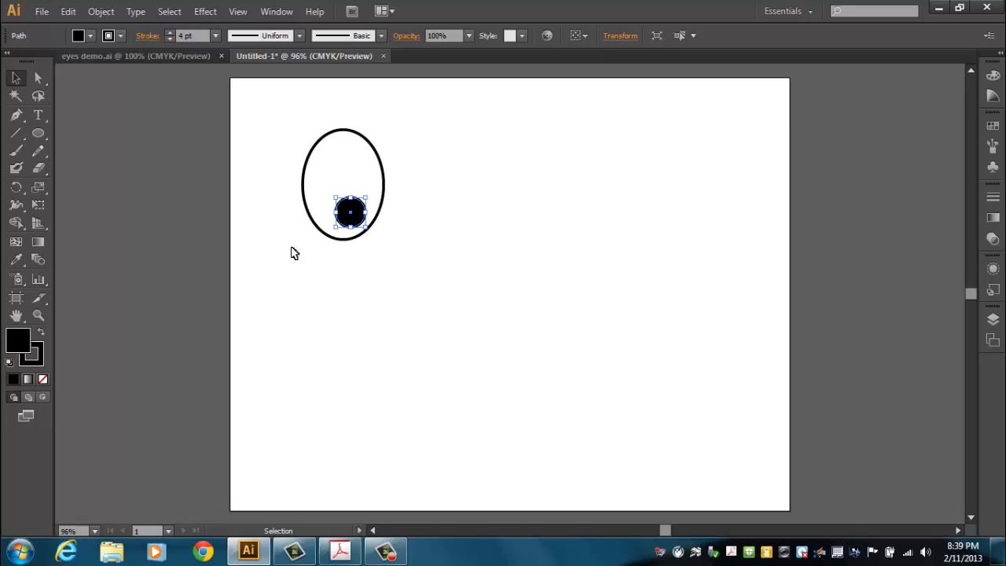
Step: Draw an eyebrow above the oval's left side with the Arc tool and set its stroke weight to 16 pt
{"action": "left_click", "coordinate": [18, 135]}
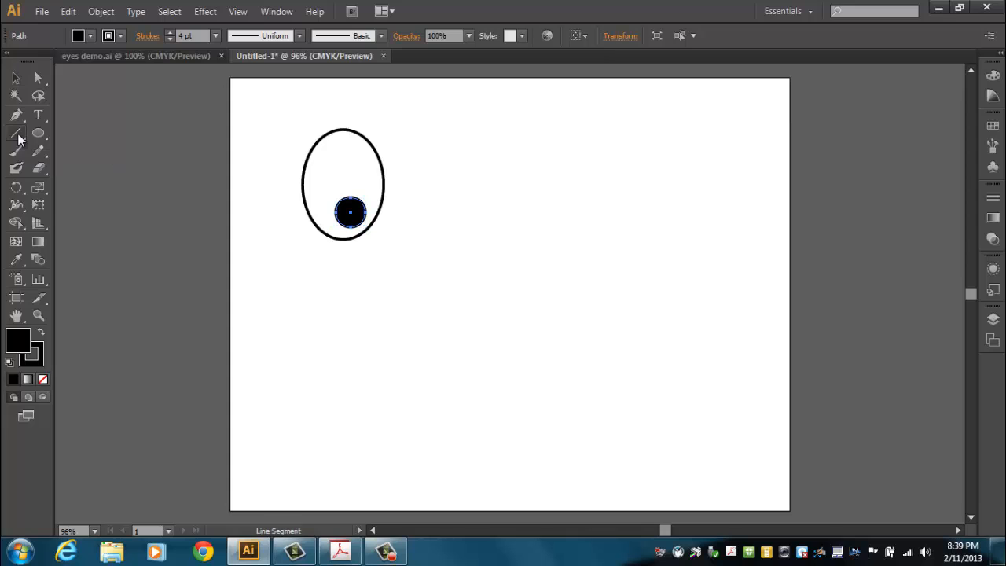
{"action": "left_click", "coordinate": [51, 150]}
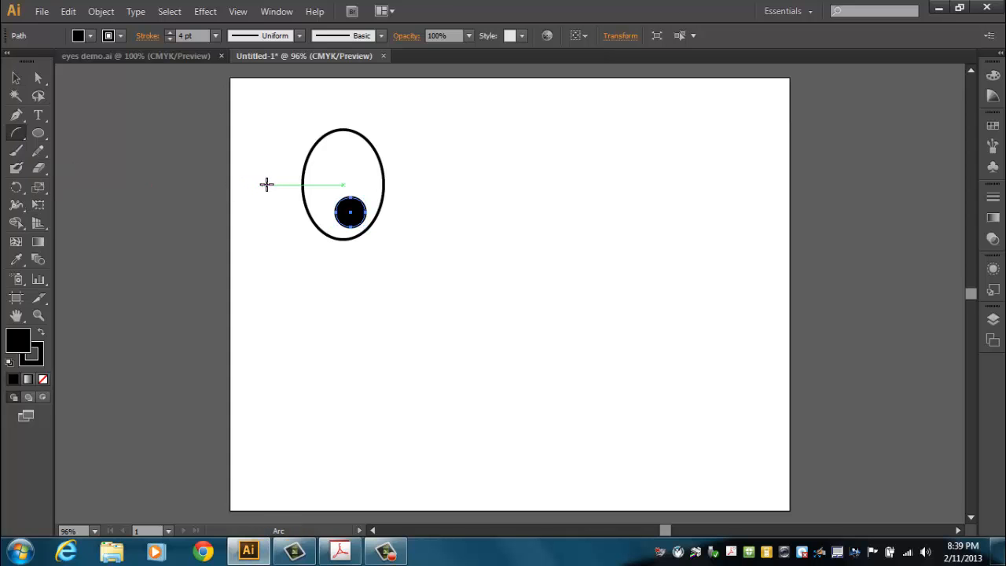
{"action": "left_click_drag", "start_coordinate": [268, 164], "coordinate": [351, 99]}
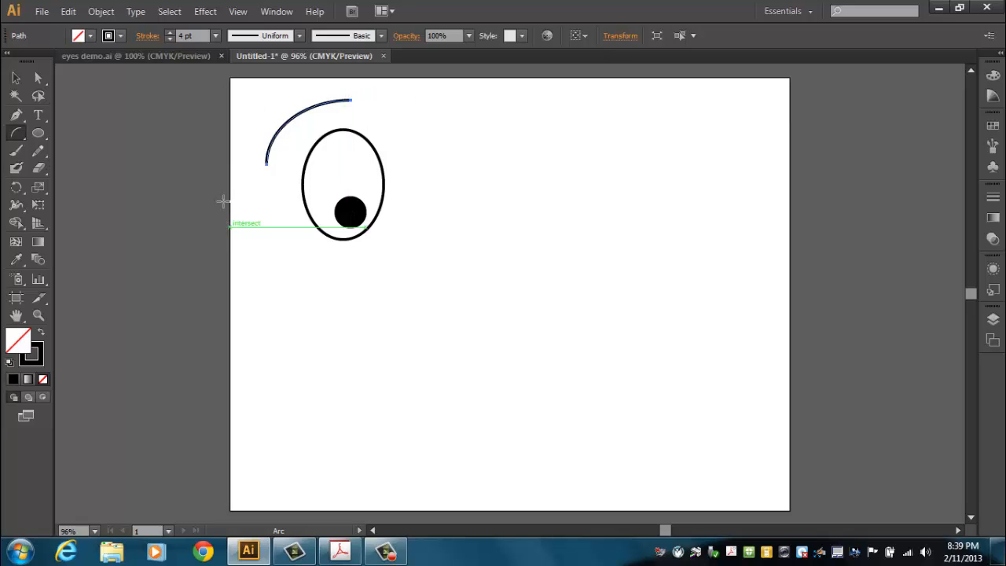
{"action": "left_click", "coordinate": [173, 33]}
{"action": "left_click", "coordinate": [172, 32]}
{"action": "left_click", "coordinate": [172, 32]}
{"action": "left_click", "coordinate": [172, 32]}
{"action": "left_click", "coordinate": [172, 32]}
{"action": "left_click", "coordinate": [173, 32]}
{"action": "left_click", "coordinate": [173, 32]}
{"action": "left_click", "coordinate": [172, 32]}
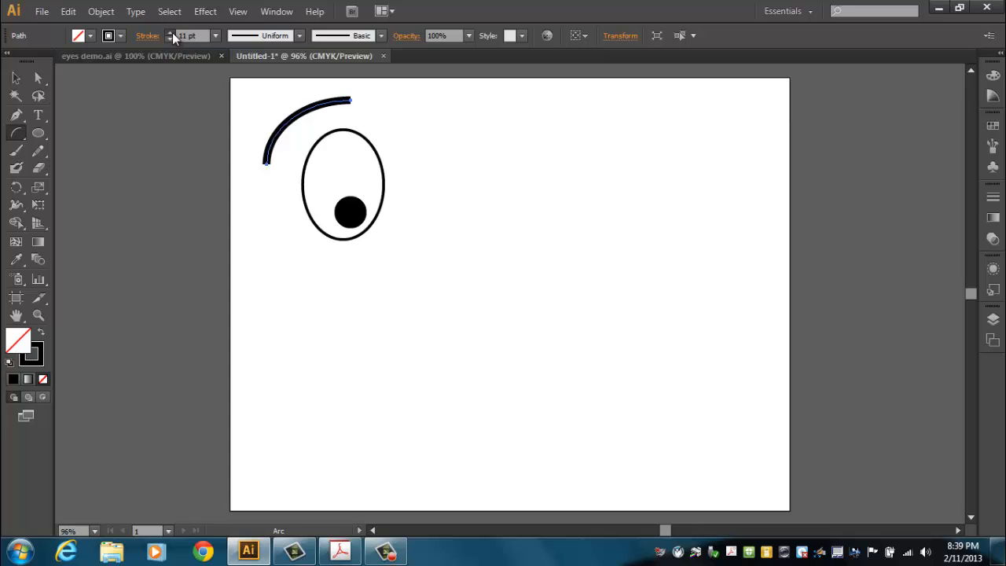
{"action": "left_click", "coordinate": [172, 32]}
{"action": "left_click", "coordinate": [172, 32]}
{"action": "left_click", "coordinate": [172, 33]}
{"action": "left_click", "coordinate": [172, 32]}
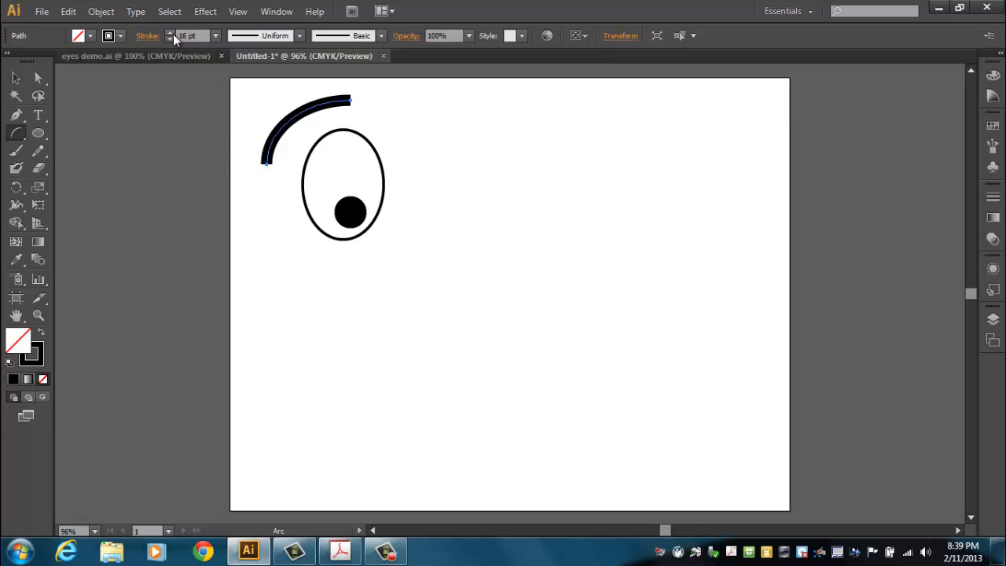
Step: Move the eyebrow slightly closer to the oval and give its stroke round caps
{"action": "left_click", "coordinate": [16, 77]}
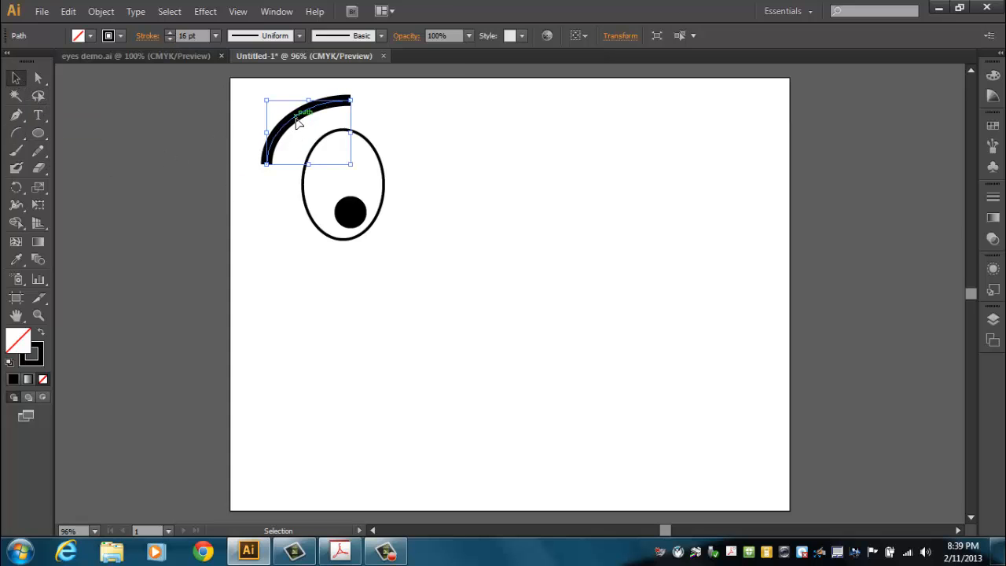
{"action": "left_click_drag", "start_coordinate": [299, 118], "coordinate": [303, 130]}
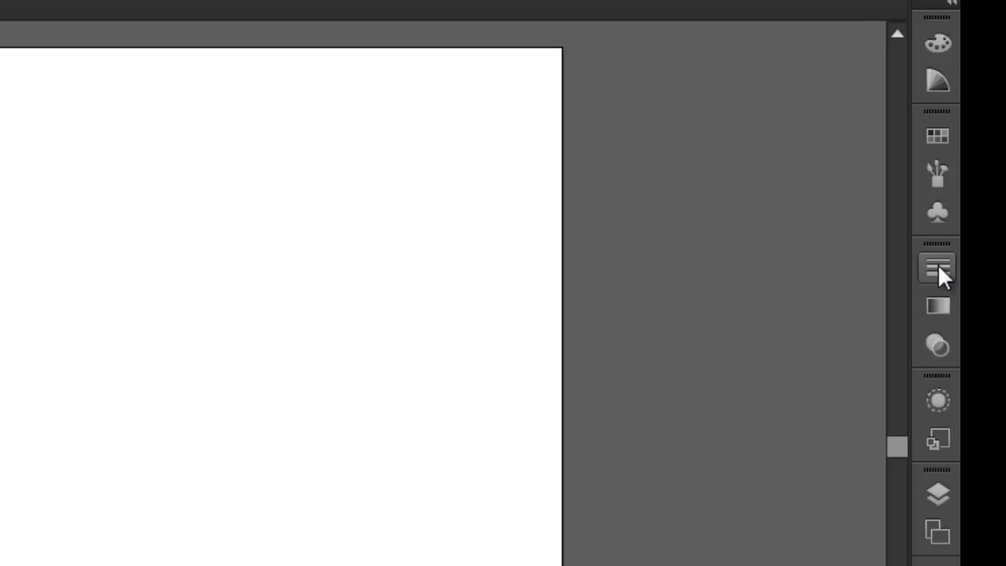
{"action": "left_click", "coordinate": [937, 267]}
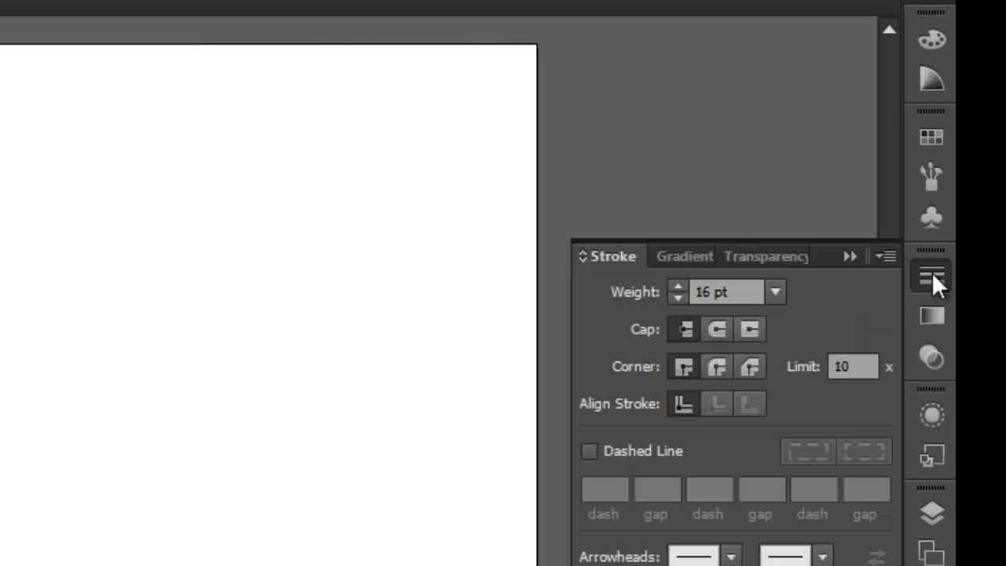
{"action": "left_click", "coordinate": [713, 330]}
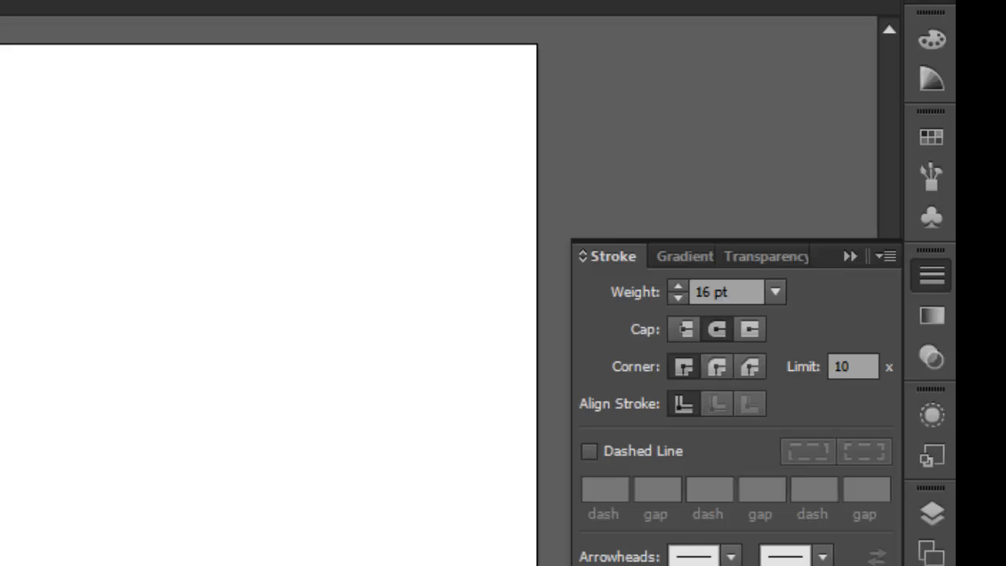
Step: Duplicate the entire eye, including pupil and eyebrow, to the right of the original
{"action": "key", "text": "ctrl+a"}
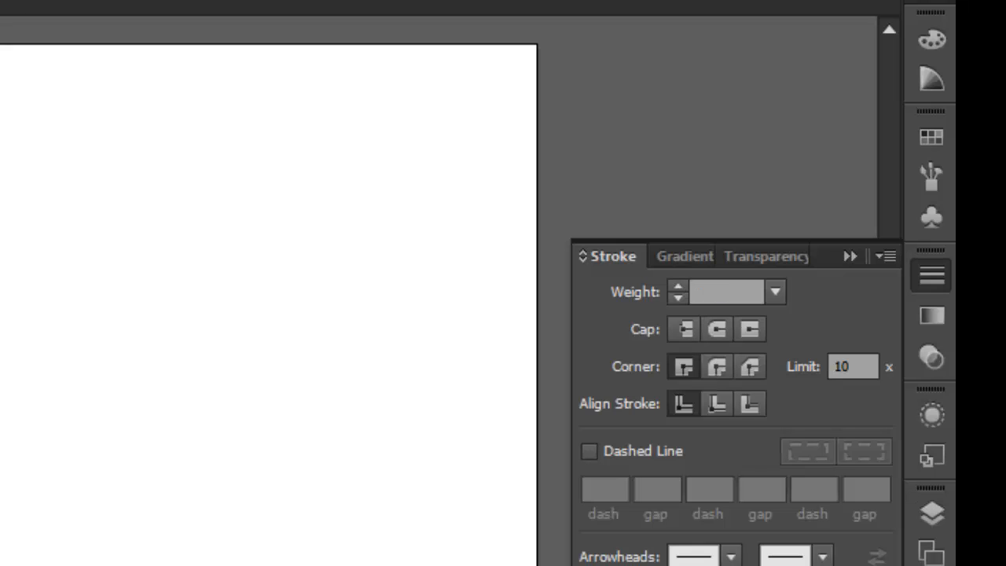
{"action": "left_click_drag", "start_coordinate": [0, 169], "coordinate": [0, 207]}
{"action": "left_click", "coordinate": [234, 339]}
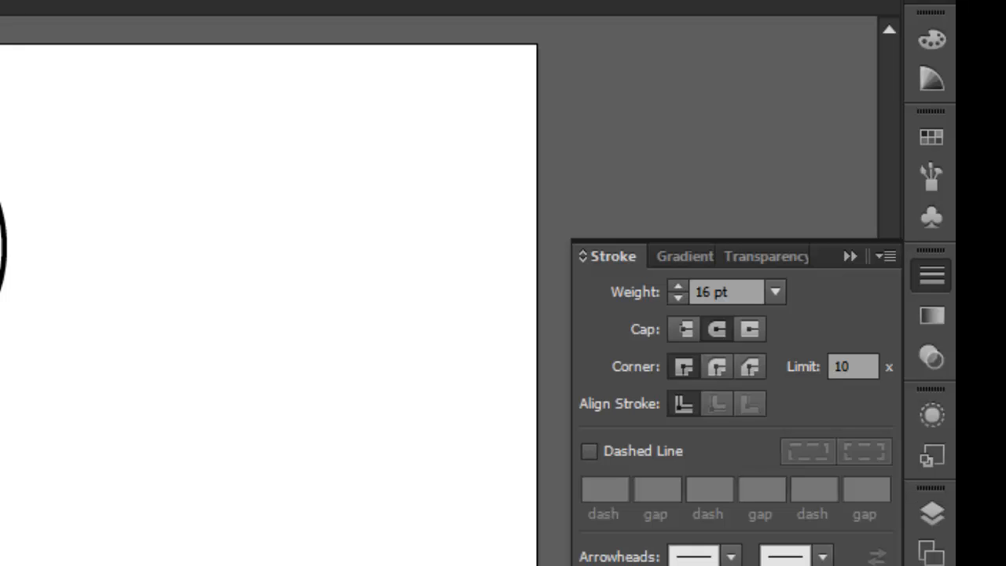
Step: Reflect the duplicated eye, pupil and eyebrow across the vertical axis with the preview enabled
{"action": "left_click_drag", "start_coordinate": [0, 71], "coordinate": [67, 369]}
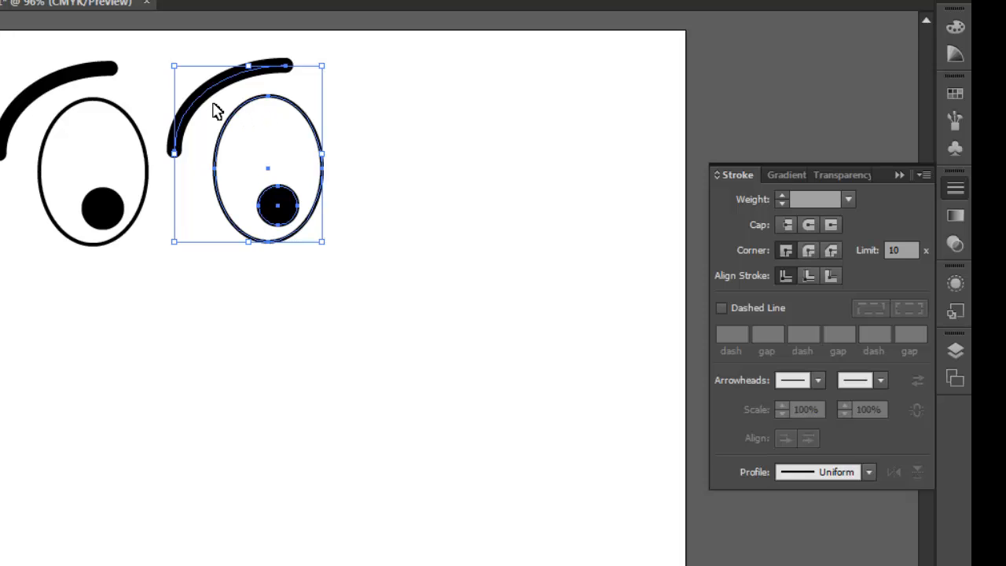
{"action": "right_click", "coordinate": [224, 83]}
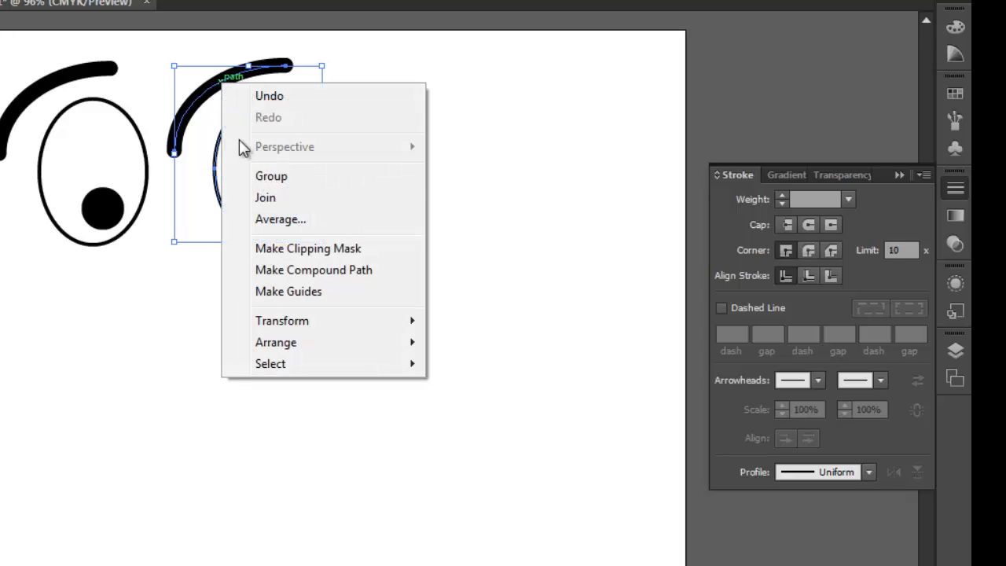
{"action": "mouse_move", "coordinate": [285, 324]}
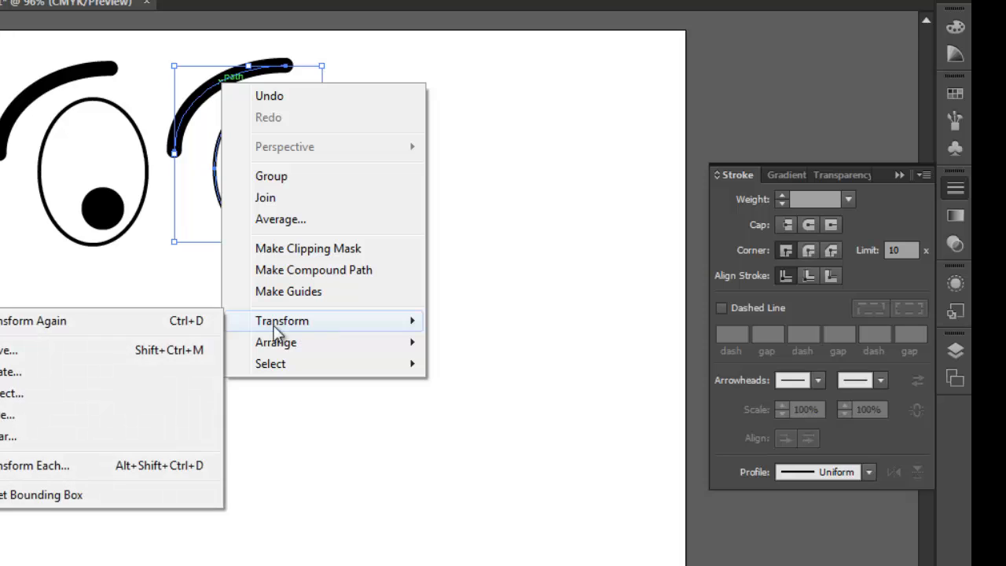
{"action": "left_click", "coordinate": [5, 394]}
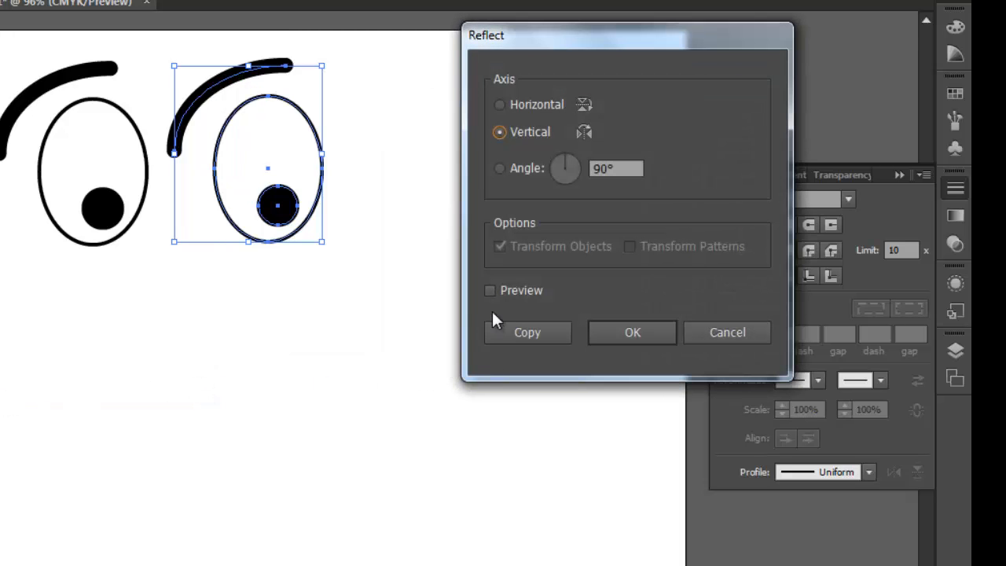
{"action": "left_click", "coordinate": [508, 293]}
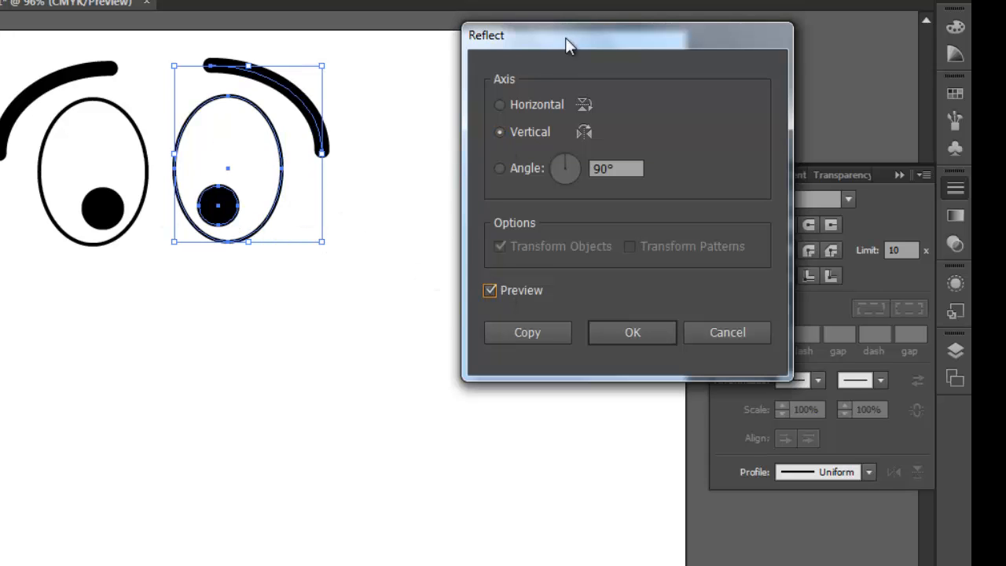
{"action": "left_click_drag", "start_coordinate": [564, 39], "coordinate": [452, 56]}
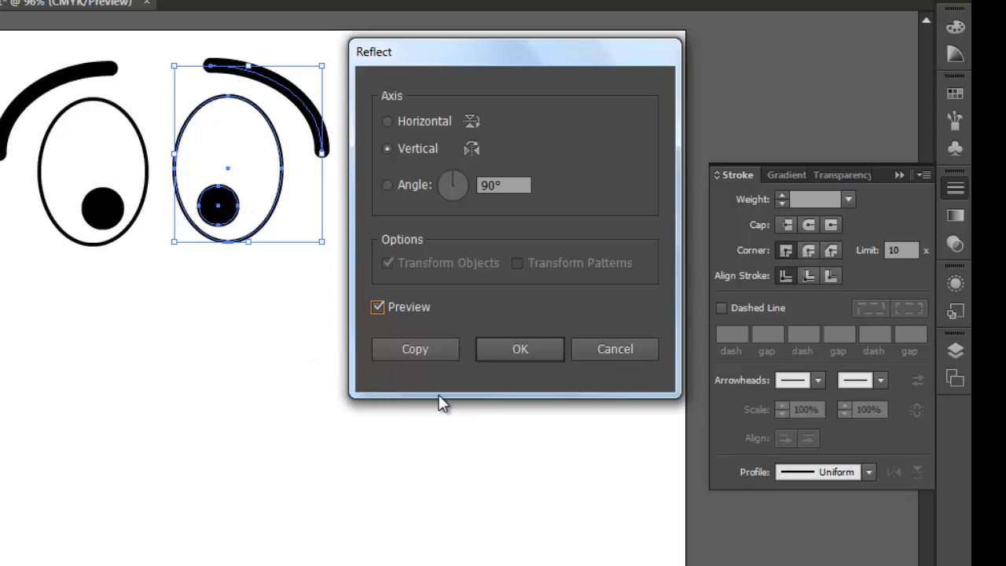
{"action": "left_click", "coordinate": [519, 349]}
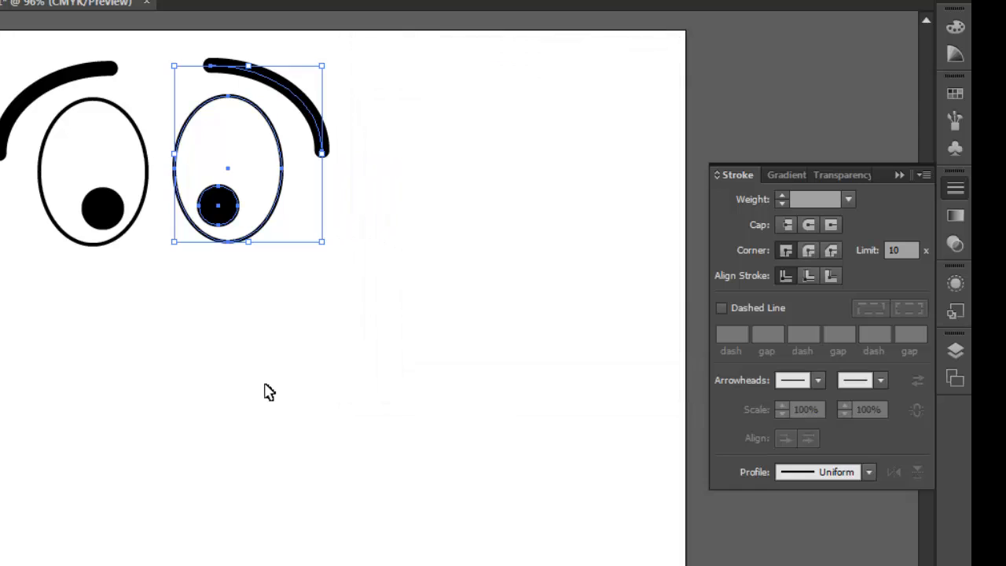
{"action": "left_click", "coordinate": [267, 387]}
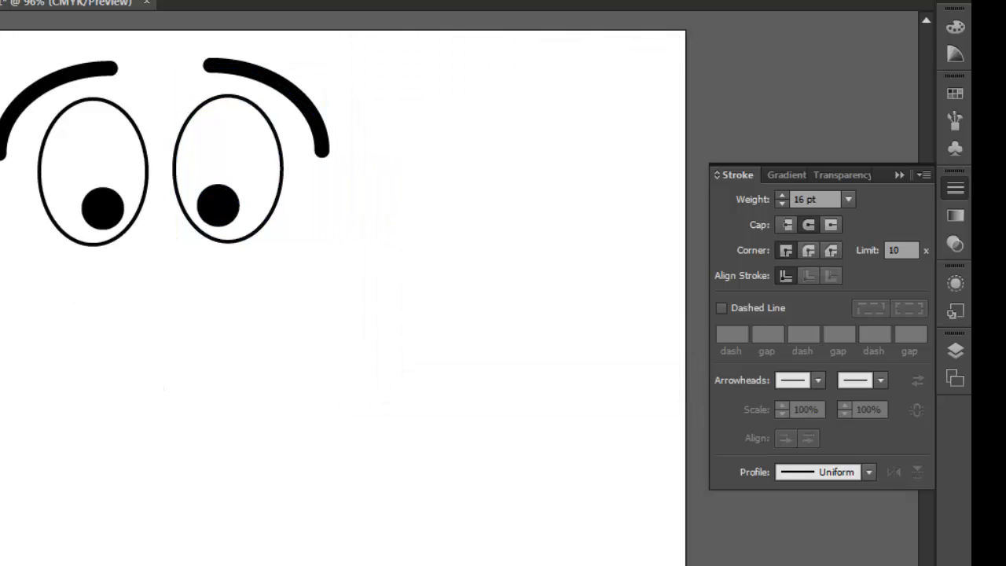
Step: Select both eyes with their pupils and eyebrows and scale them together to a noticeably narrower width
{"action": "left_click_drag", "start_coordinate": [0, 44], "coordinate": [386, 270]}
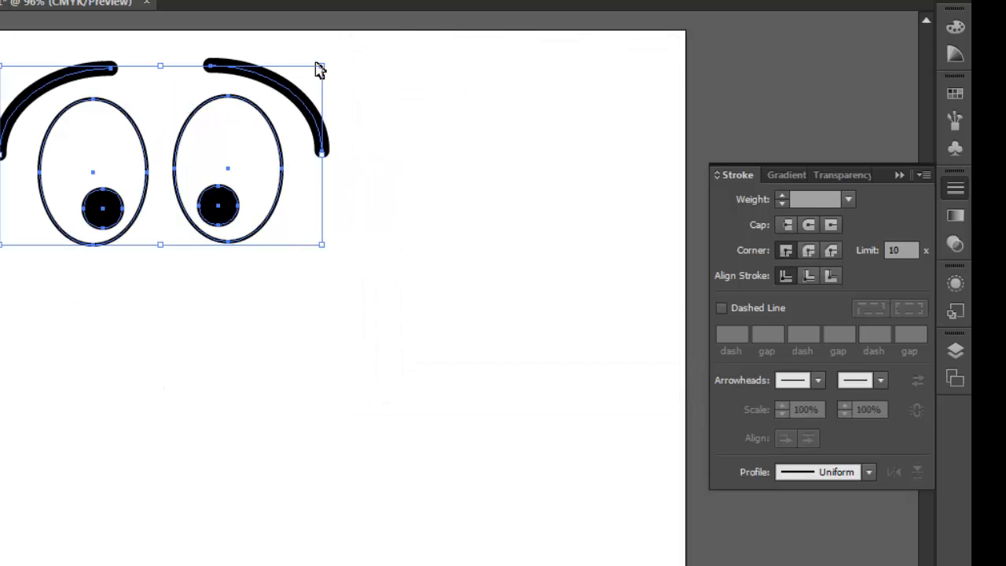
{"action": "left_click_drag", "start_coordinate": [322, 67], "coordinate": [238, 73]}
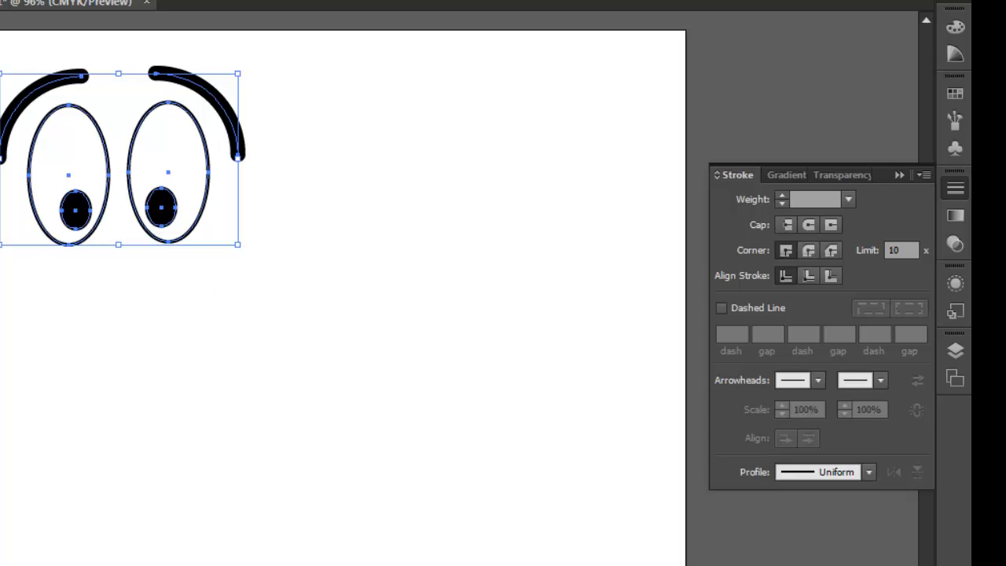
Step: Group the two eyes with their pupils and eyebrows, and move the group slightly up
{"action": "left_click", "coordinate": [100, 11]}
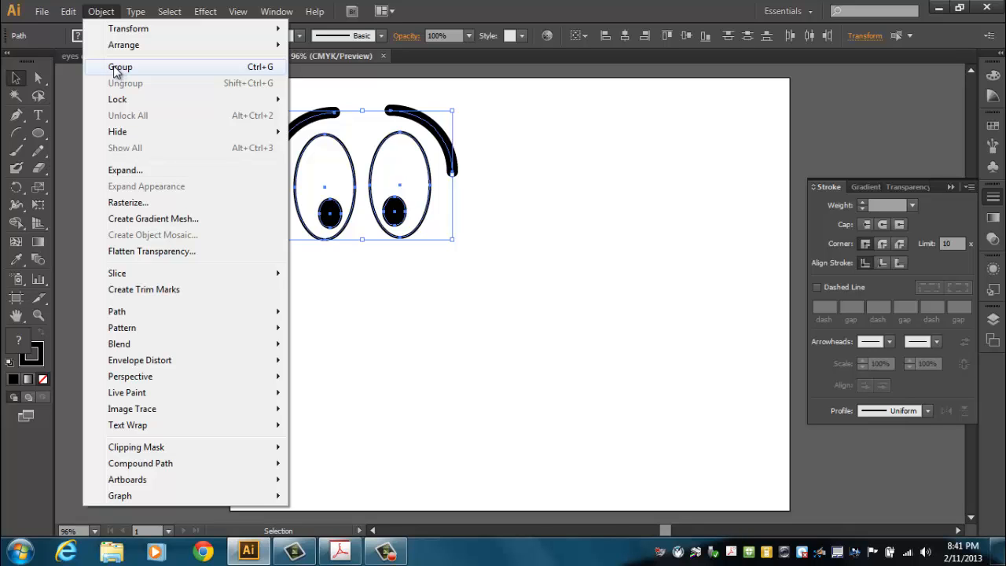
{"action": "left_click", "coordinate": [118, 67]}
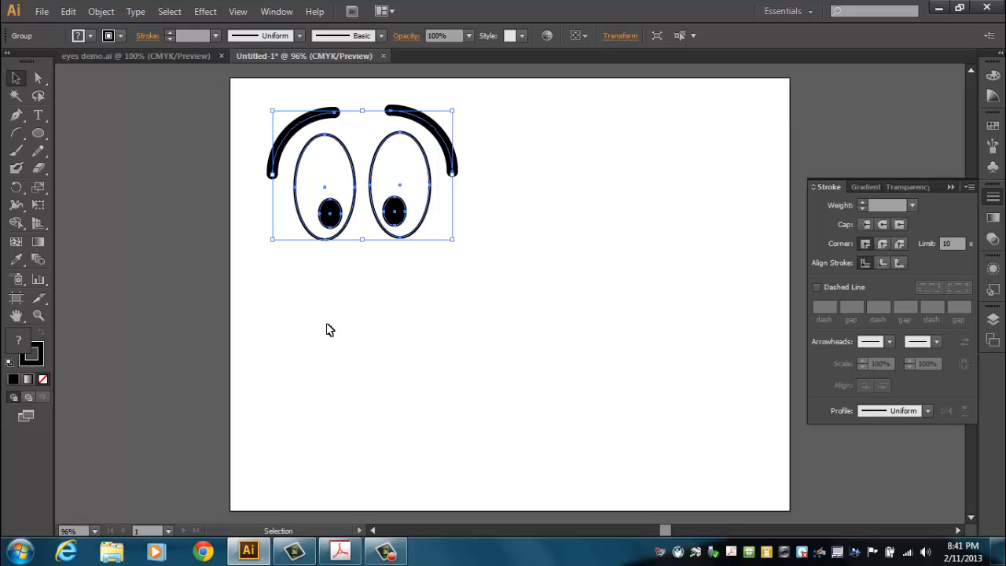
{"action": "left_click", "coordinate": [377, 312]}
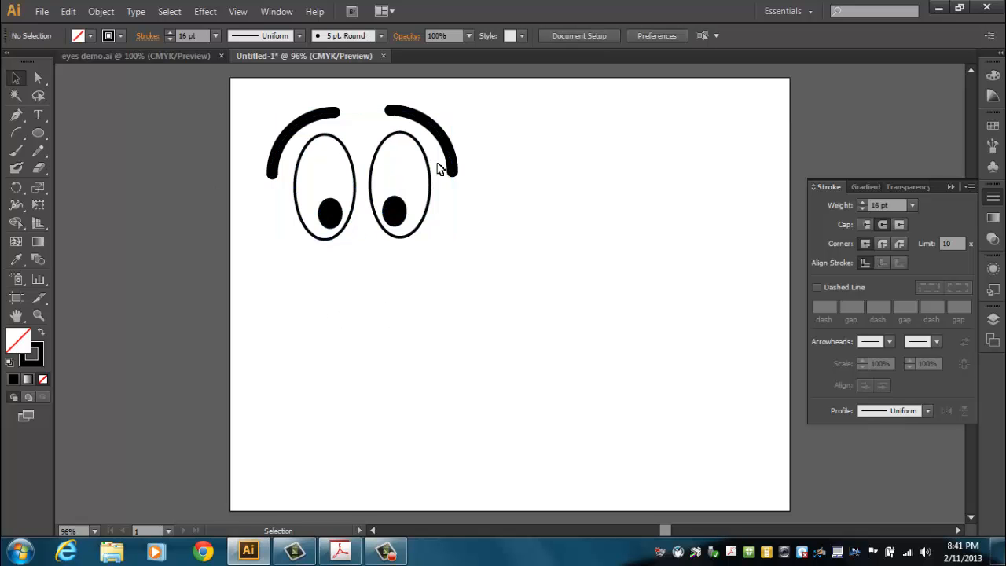
{"action": "mouse_move", "coordinate": [443, 141]}
{"action": "left_mouse_down"}
{"action": "mouse_move", "coordinate": [686, 174]}
{"action": "mouse_move", "coordinate": [440, 182]}
{"action": "mouse_move", "coordinate": [464, 179]}
{"action": "mouse_move", "coordinate": [431, 137]}
{"action": "mouse_move", "coordinate": [440, 135]}
{"action": "left_mouse_up"}
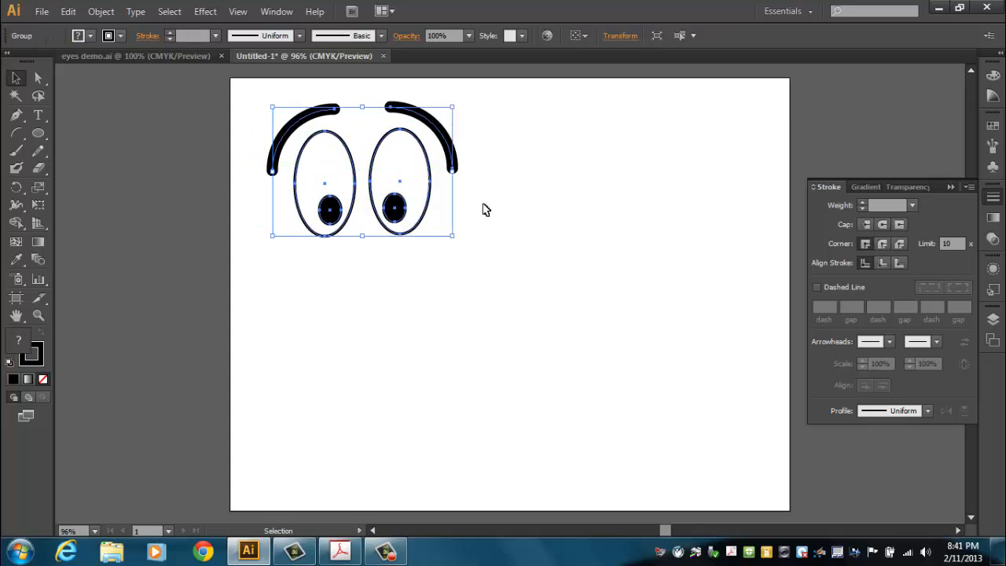
{"action": "left_click", "coordinate": [507, 265]}
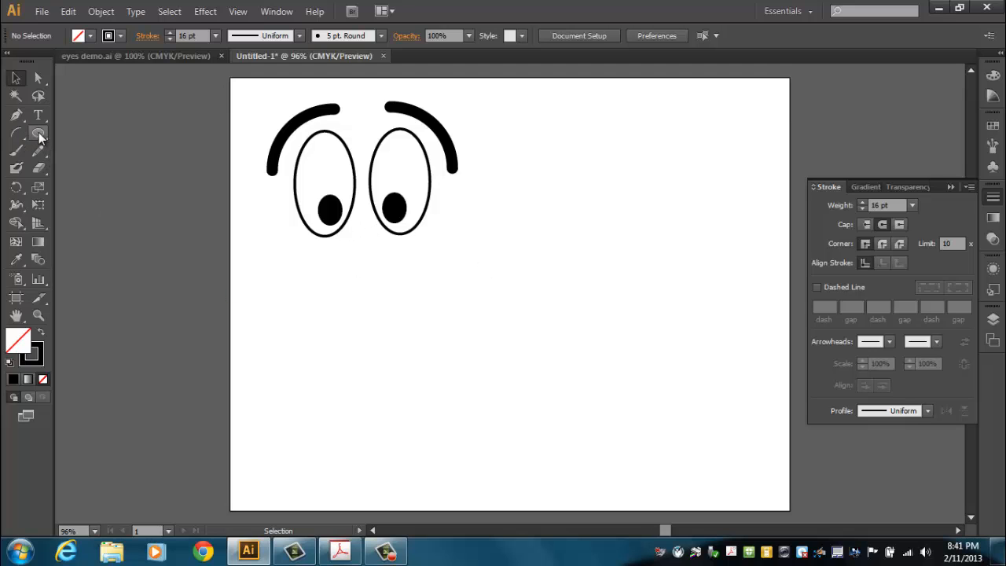
Step: Draw a tall oval to the right of the grouped eyes with the Ellipse tool and set its stroke weight to 6 pt
{"action": "left_click_drag", "start_coordinate": [40, 137], "coordinate": [114, 165]}
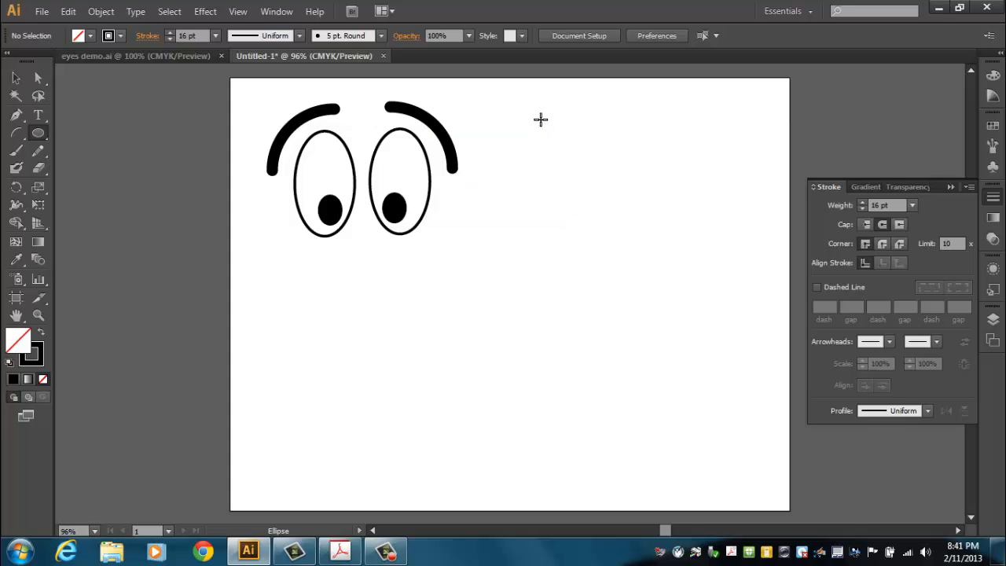
{"action": "left_click_drag", "start_coordinate": [540, 117], "coordinate": [629, 250]}
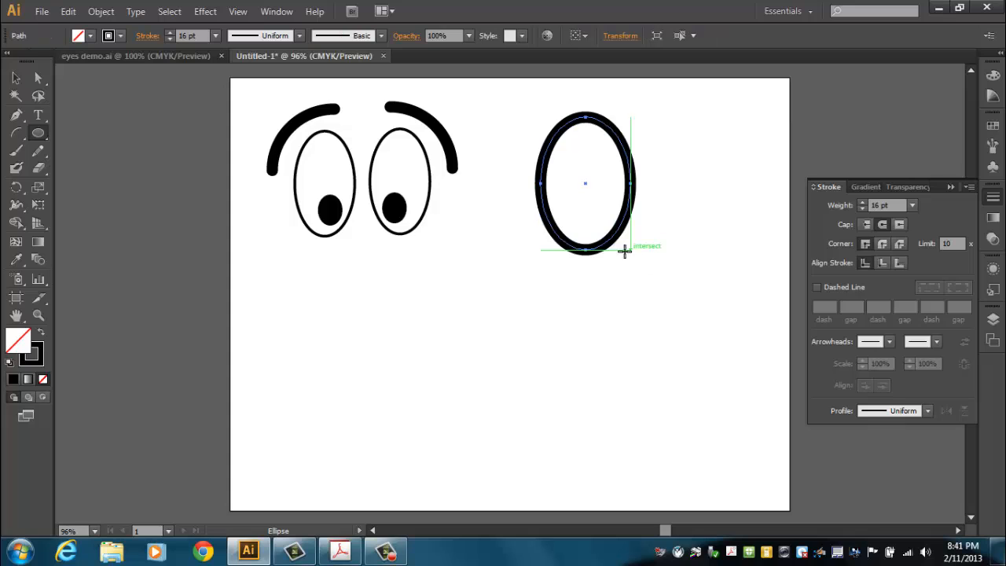
{"action": "left_click", "coordinate": [170, 38]}
{"action": "left_click", "coordinate": [171, 38]}
{"action": "left_click", "coordinate": [171, 38]}
{"action": "left_click", "coordinate": [170, 38]}
{"action": "left_click", "coordinate": [171, 38]}
{"action": "left_click", "coordinate": [171, 37]}
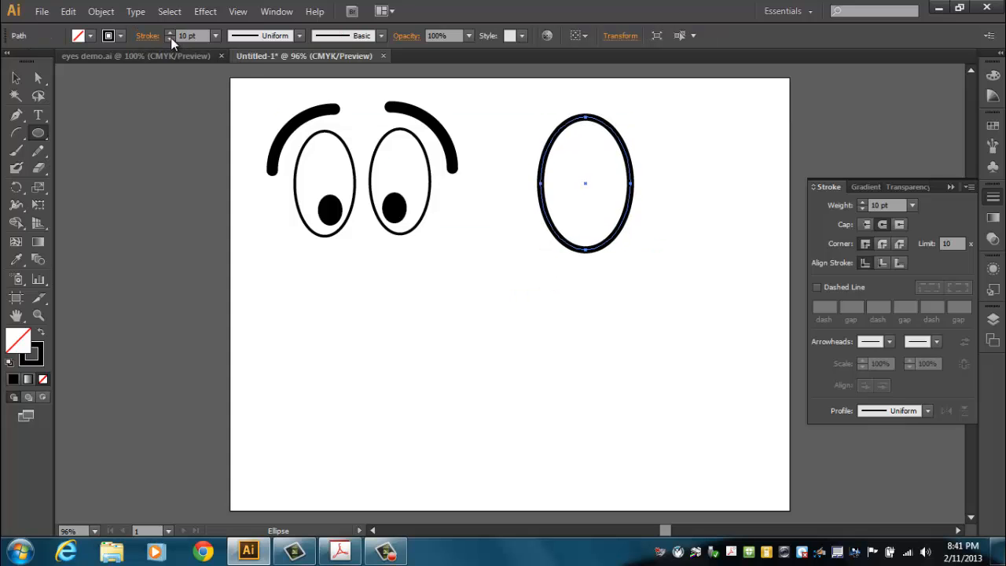
{"action": "left_click", "coordinate": [170, 38]}
{"action": "left_click", "coordinate": [171, 37]}
{"action": "left_click", "coordinate": [170, 37]}
{"action": "left_click", "coordinate": [171, 38]}
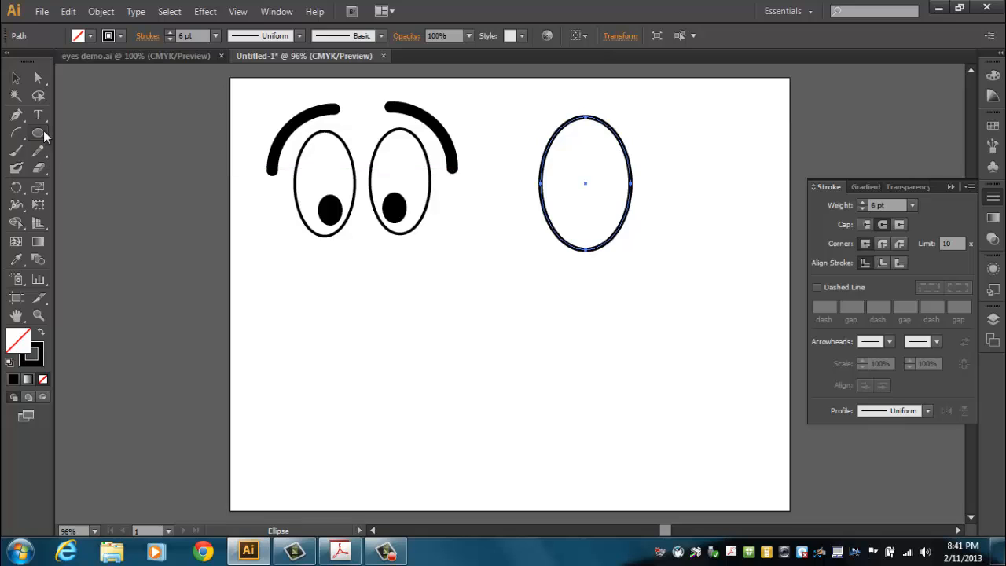
Step: Draw a nearly round ellipse slightly wider than the new oval and position it centred over the oval's lower end
{"action": "mouse_move", "coordinate": [484, 278]}
{"action": "left_mouse_down"}
{"action": "mouse_move", "coordinate": [585, 375]}
{"action": "mouse_move", "coordinate": [562, 320]}
{"action": "mouse_move", "coordinate": [588, 305]}
{"action": "mouse_move", "coordinate": [601, 310]}
{"action": "left_mouse_up"}
{"action": "key", "text": "v"}
{"action": "key", "text": "Left"}
{"action": "key", "text": "Left"}
{"action": "key", "text": "Left"}
{"action": "key", "text": "Left"}
{"action": "key", "text": "Left"}
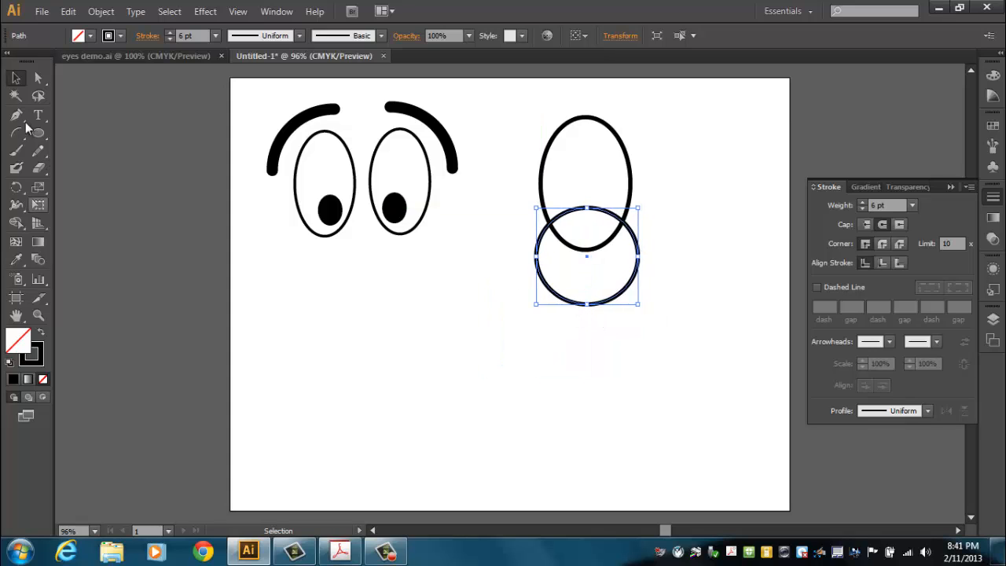
Step: Fill the round ellipse overlapping the oval with White
{"action": "left_click", "coordinate": [89, 36]}
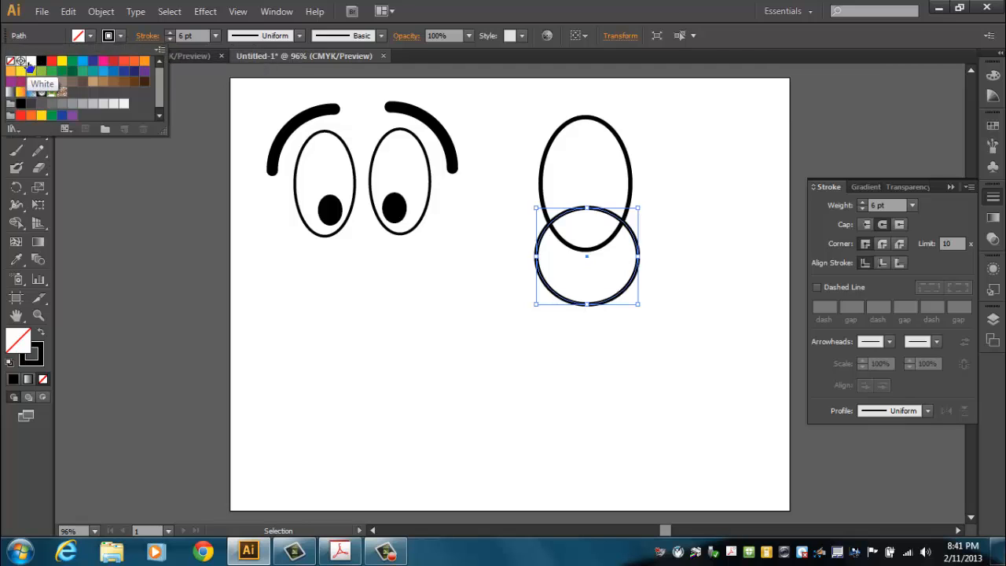
{"action": "left_click", "coordinate": [31, 61]}
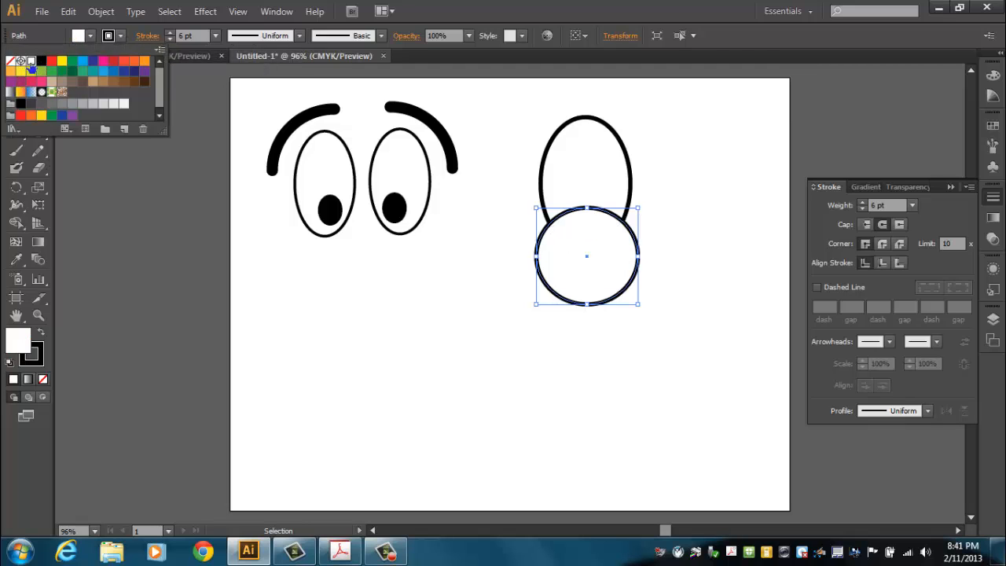
{"action": "left_click", "coordinate": [472, 377]}
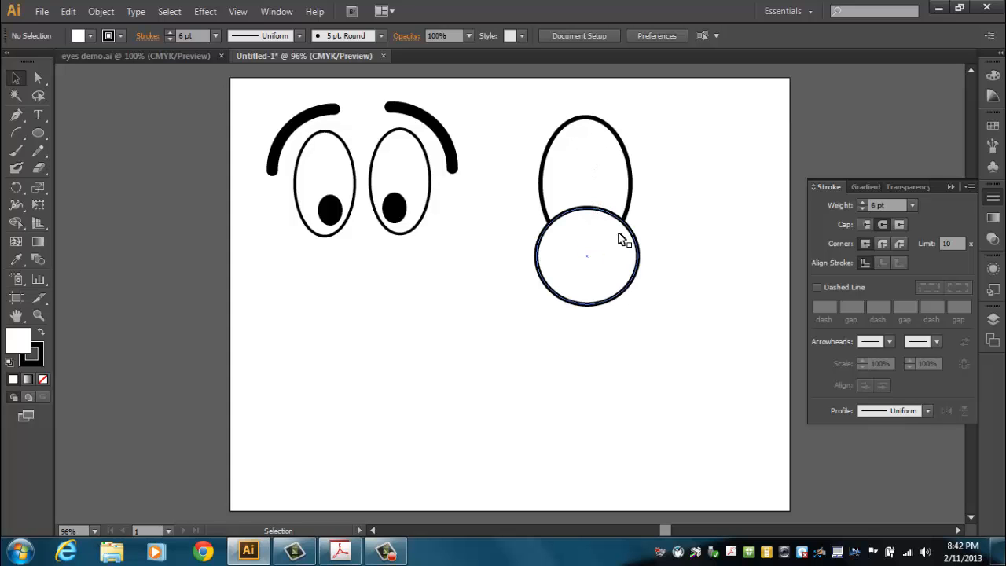
Step: Subtract the round ellipse from the tall oval with the Pathfinder's Minus Front operation
{"action": "left_click_drag", "start_coordinate": [507, 172], "coordinate": [662, 287]}
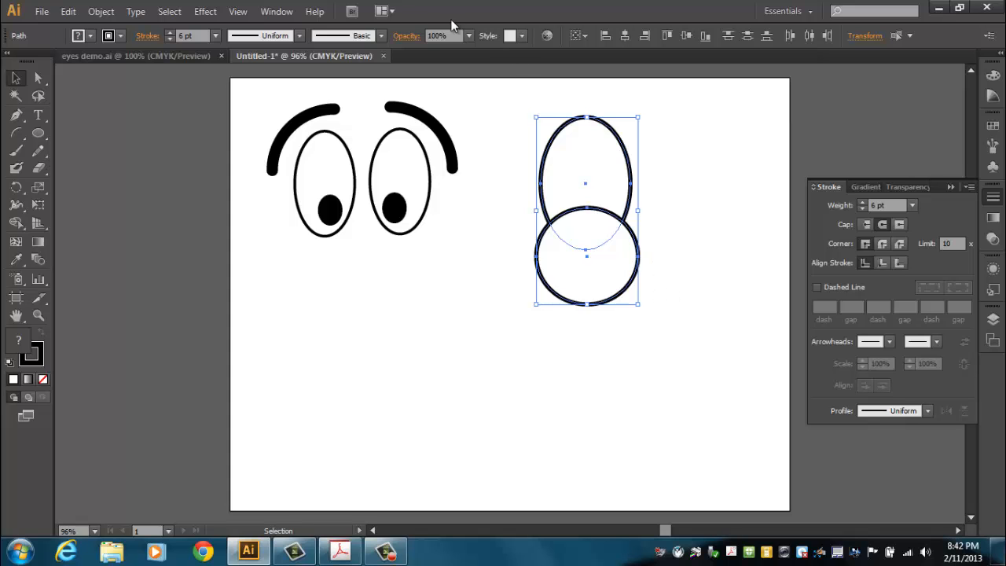
{"action": "left_click", "coordinate": [282, 15]}
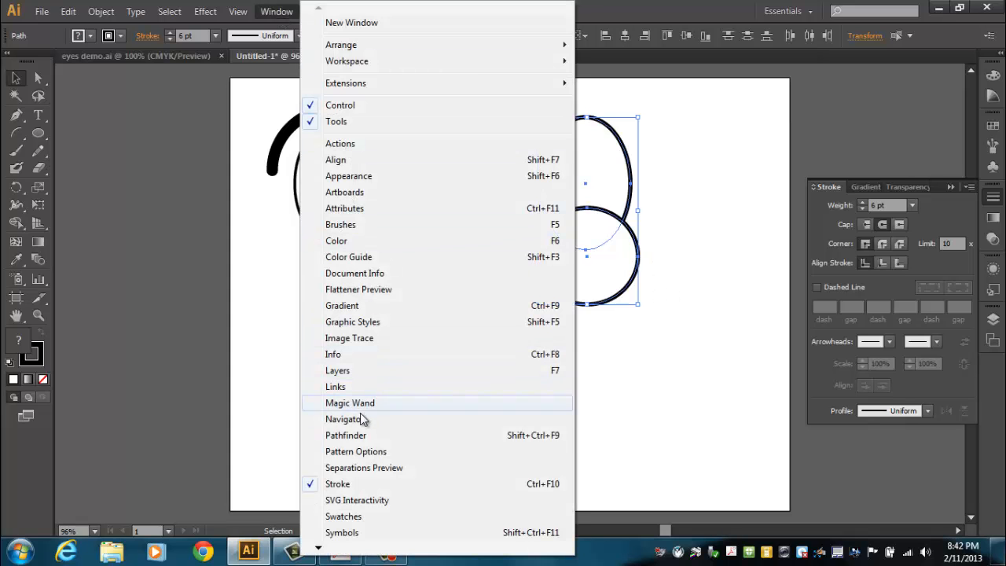
{"action": "left_click", "coordinate": [357, 436]}
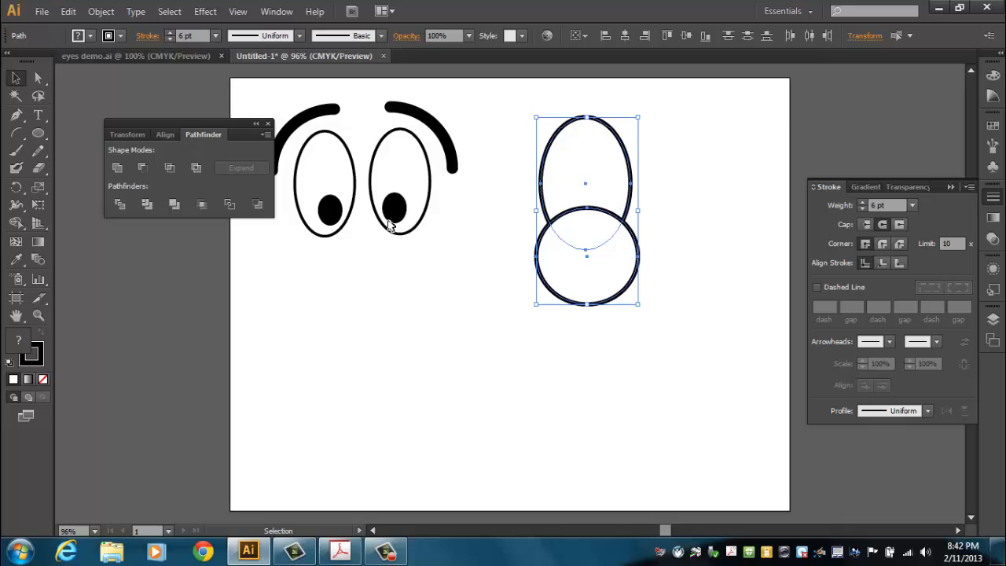
{"action": "left_click", "coordinate": [145, 168]}
{"action": "left_click", "coordinate": [585, 297]}
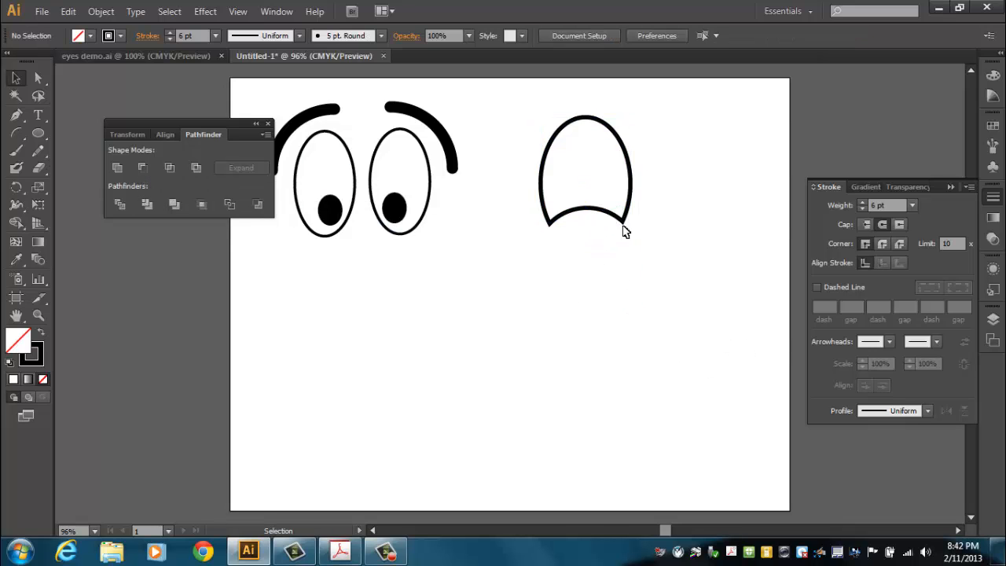
Step: Move the cut-out eye shape slightly down and to the left, and switch to Draw Inside mode for it
{"action": "left_click_drag", "start_coordinate": [631, 200], "coordinate": [625, 219]}
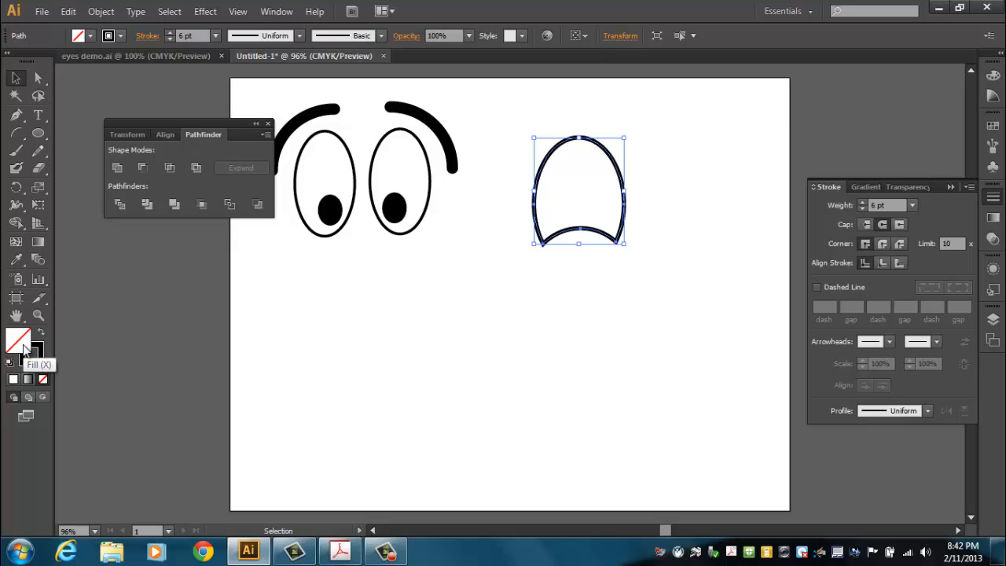
{"action": "left_click", "coordinate": [44, 395]}
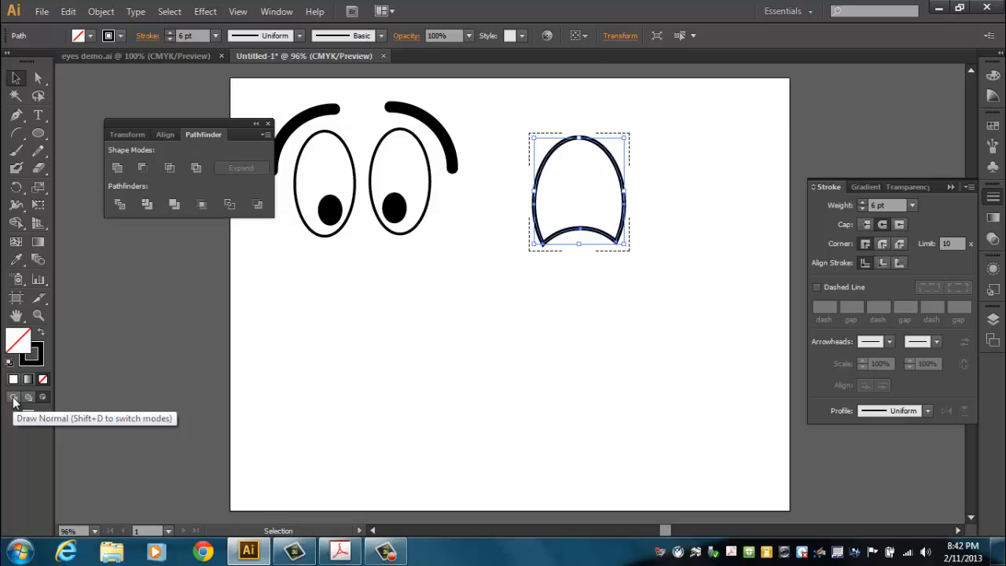
{"action": "left_click", "coordinate": [13, 397]}
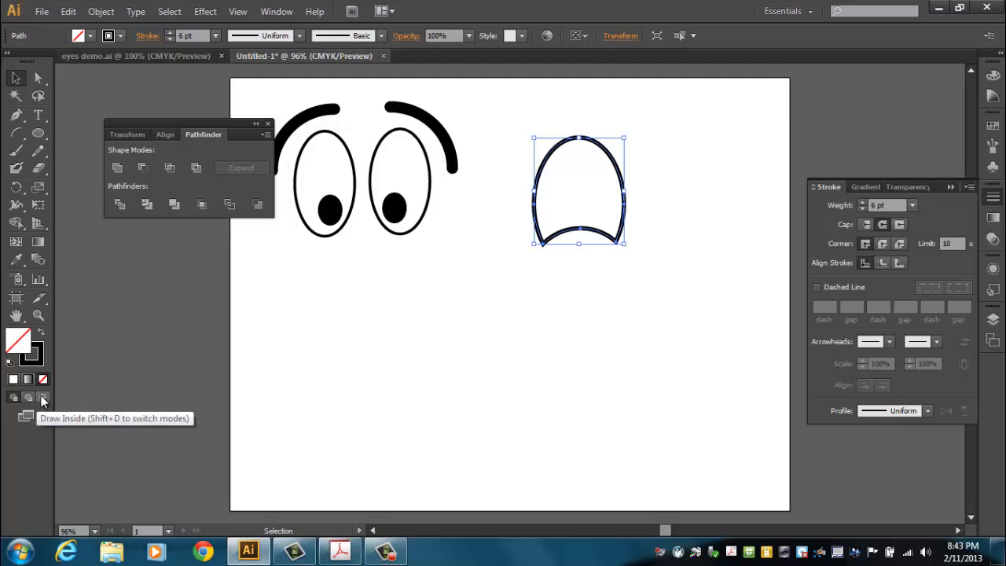
{"action": "left_click", "coordinate": [42, 398]}
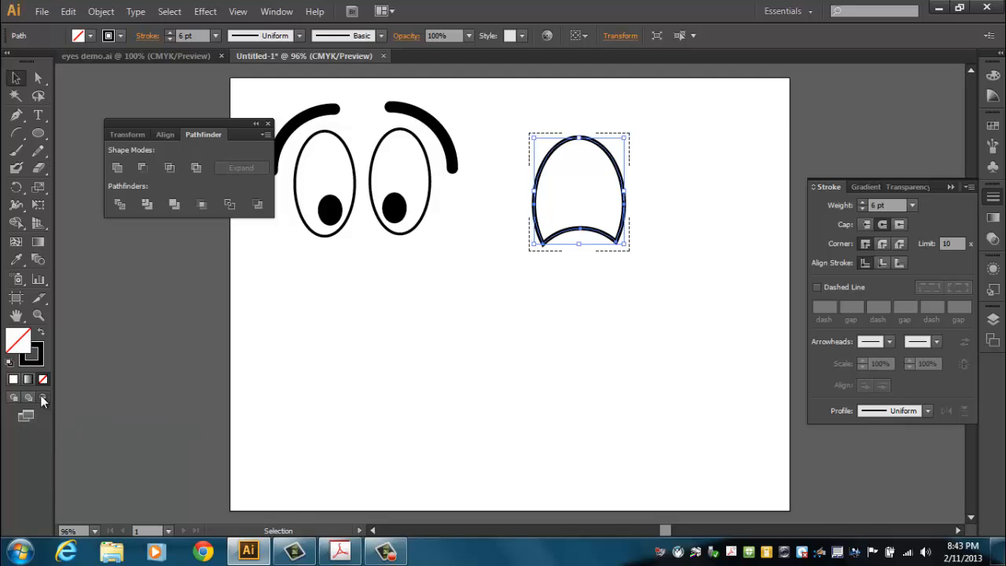
Step: Draw a pupil ellipse of about 68 by 74 pt inside the eye shape, over its curved lower edge, and fill it black
{"action": "left_click", "coordinate": [39, 135]}
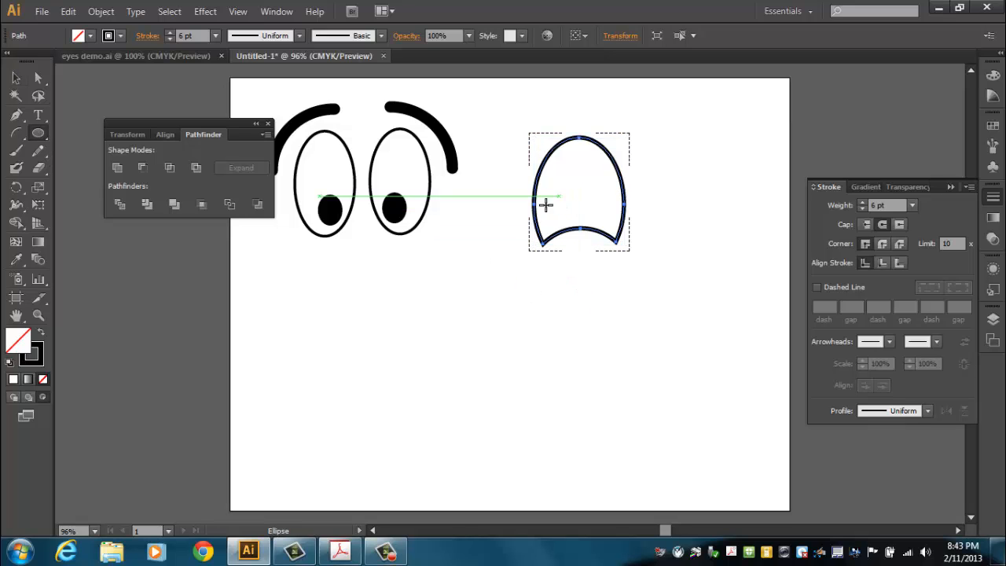
{"action": "left_click_drag", "start_coordinate": [557, 200], "coordinate": [605, 251]}
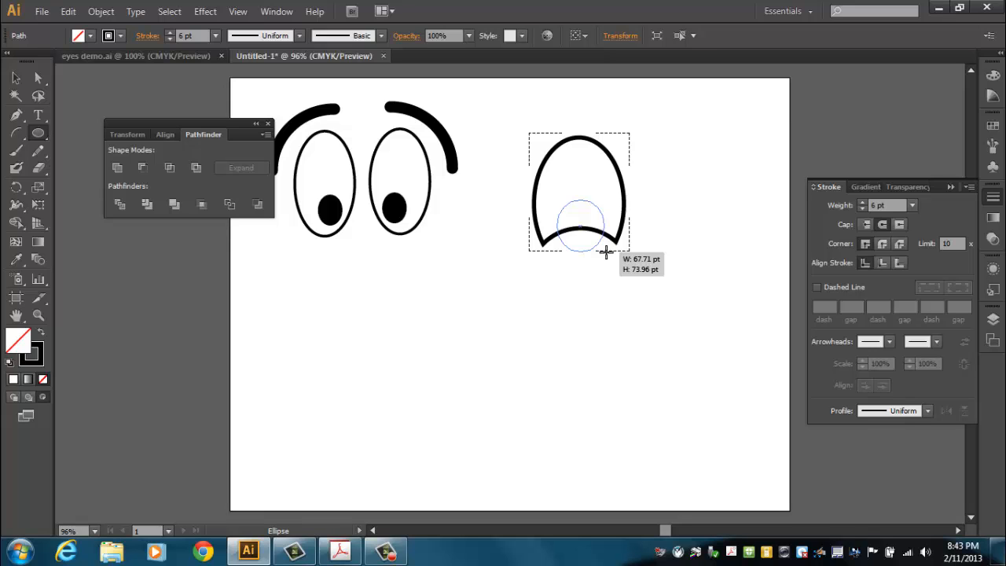
{"action": "left_click_drag", "start_coordinate": [606, 252], "coordinate": [606, 251]}
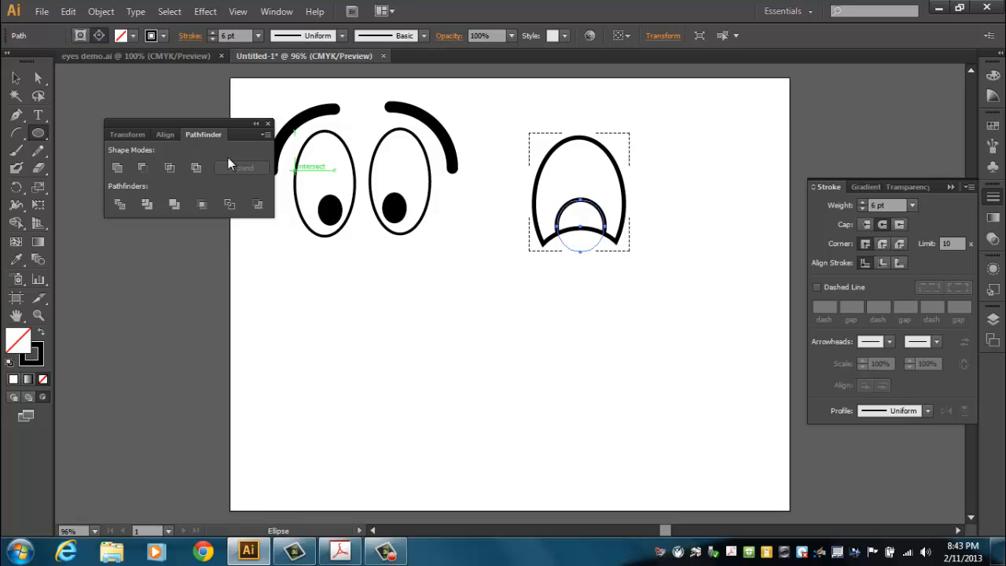
{"action": "left_click", "coordinate": [133, 36]}
{"action": "left_click", "coordinate": [41, 61]}
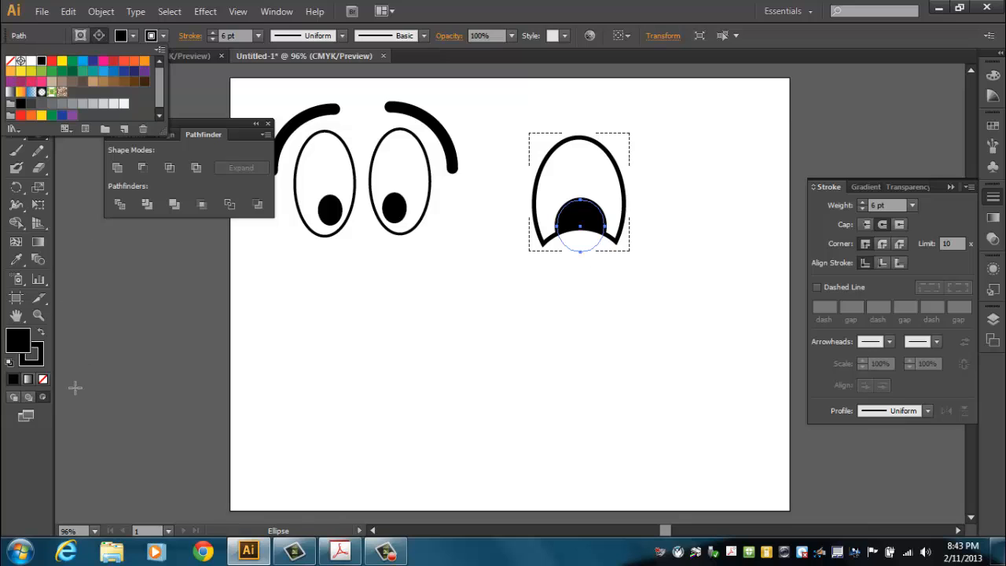
Step: Return to Draw Normal mode and deselect the pupil
{"action": "left_click", "coordinate": [12, 399]}
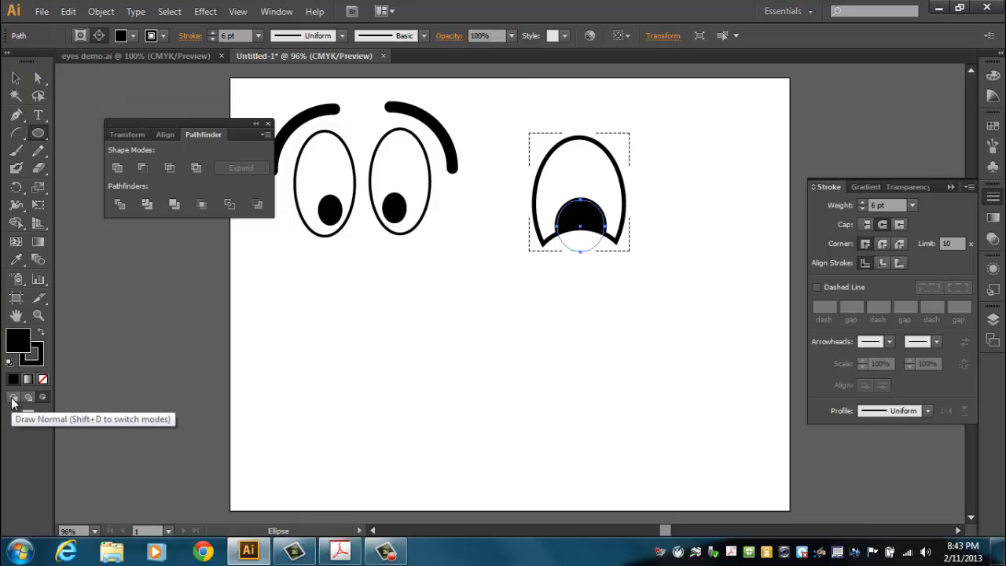
{"action": "left_click", "coordinate": [11, 400]}
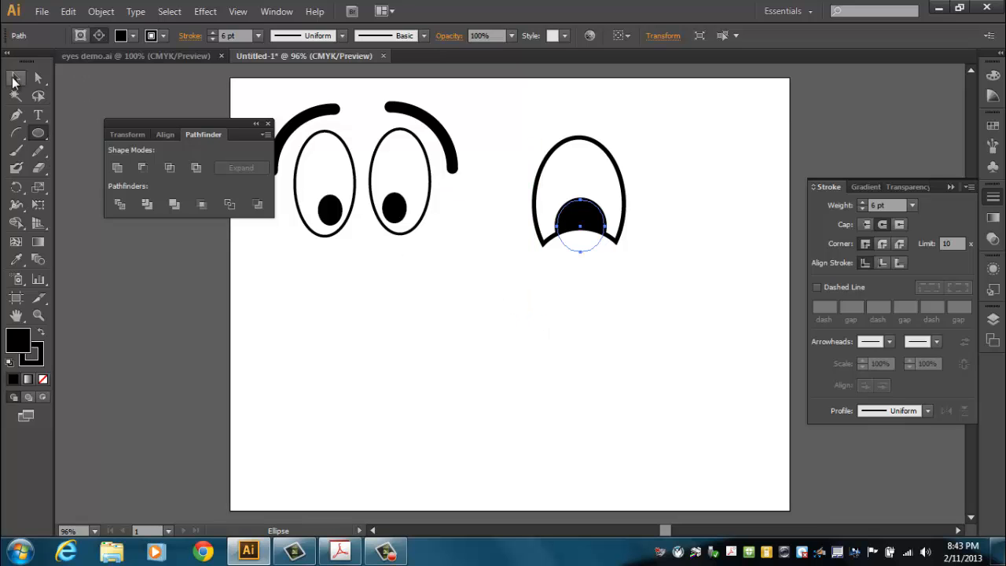
{"action": "left_click", "coordinate": [16, 77]}
{"action": "left_click", "coordinate": [611, 331]}
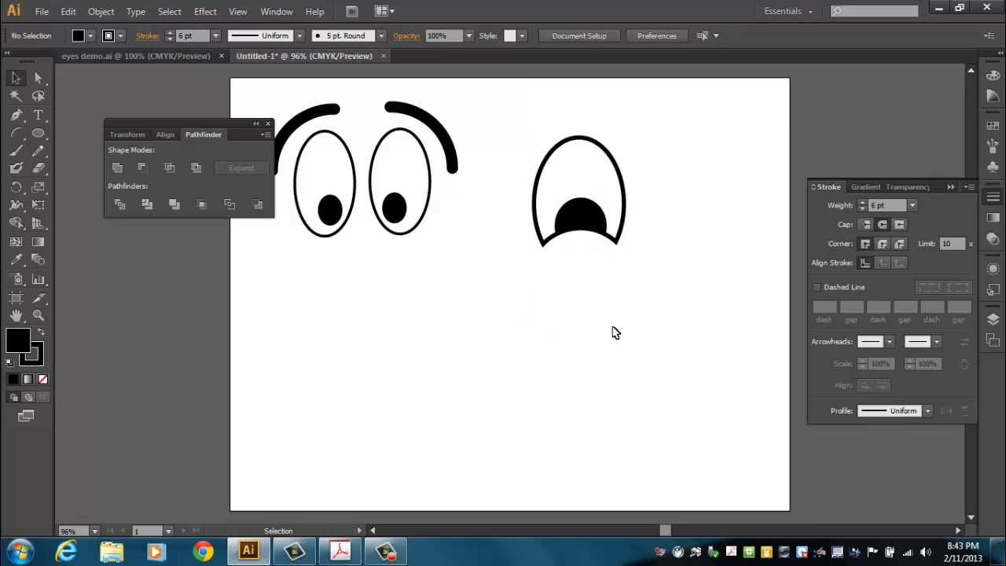
Step: Duplicate the clipped eye with its pupil directly to the right of the original
{"action": "left_click", "coordinate": [597, 228]}
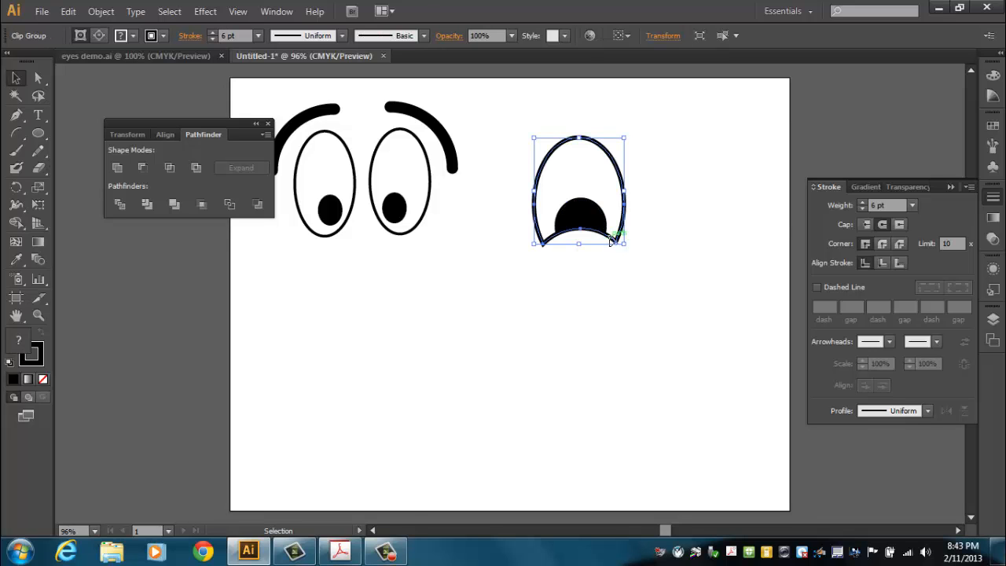
{"action": "left_click", "coordinate": [589, 275]}
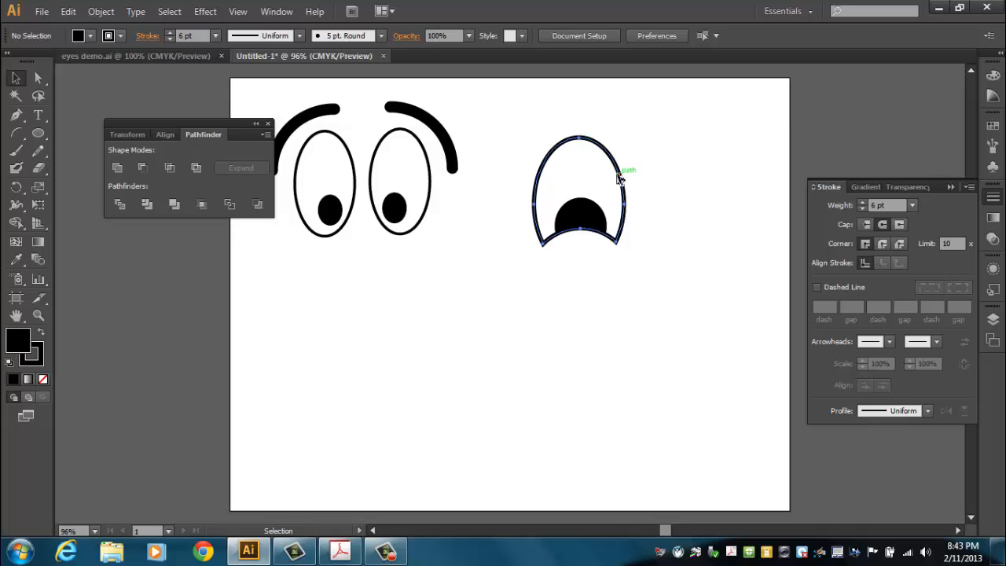
{"action": "left_click_drag", "start_coordinate": [626, 179], "coordinate": [722, 176]}
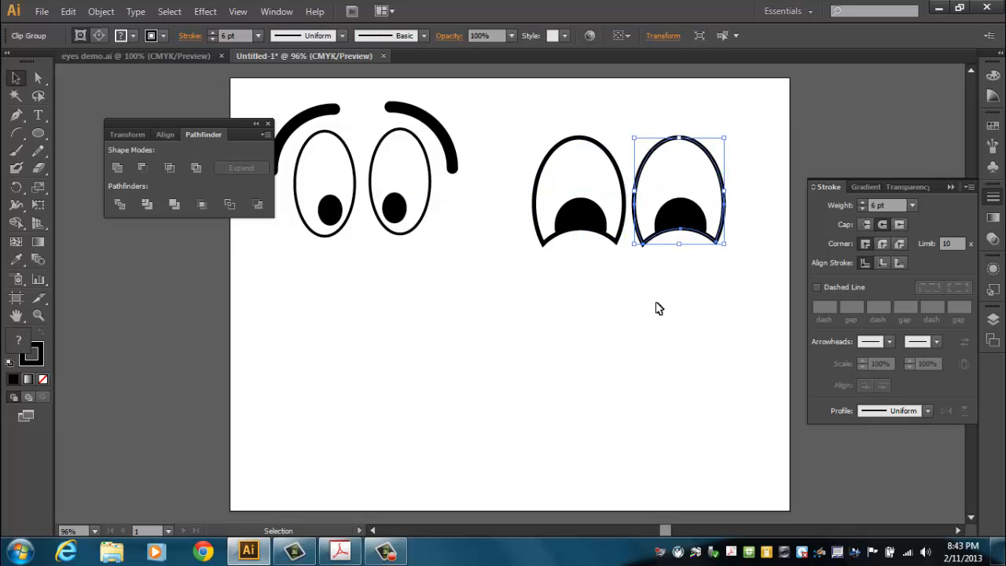
Step: Paint a curved eyebrow above the left eye of the new pair with the Paintbrush tool
{"action": "left_click", "coordinate": [17, 153]}
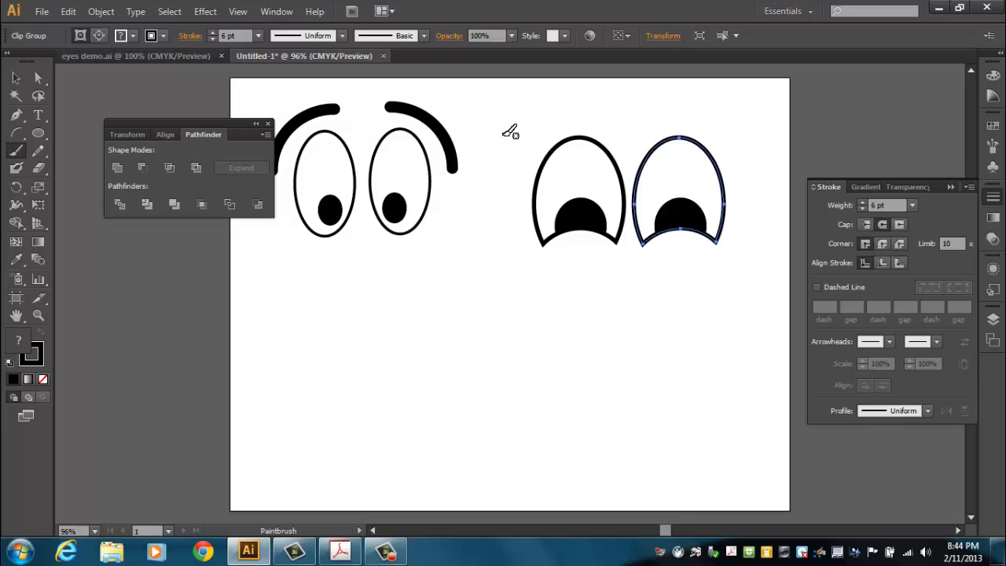
{"action": "mouse_move", "coordinate": [496, 165]}
{"action": "left_mouse_down"}
{"action": "mouse_move", "coordinate": [524, 134]}
{"action": "mouse_move", "coordinate": [589, 111]}
{"action": "mouse_move", "coordinate": [626, 122]}
{"action": "left_mouse_up"}
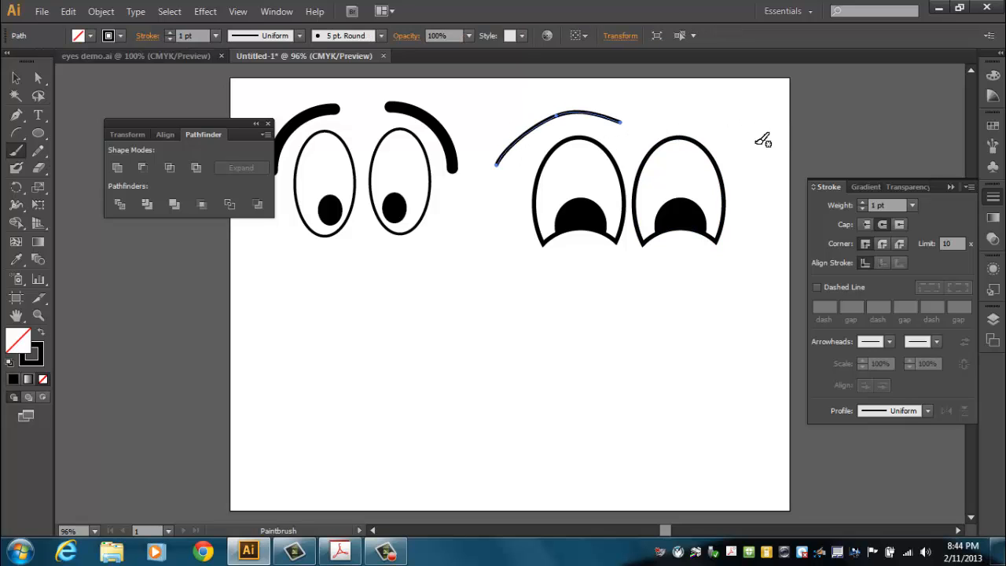
Step: Paint a curved eyebrow above the right eye of the second pair and group both eyes with their eyebrows
{"action": "mouse_move", "coordinate": [765, 136]}
{"action": "left_mouse_down"}
{"action": "mouse_move", "coordinate": [705, 118]}
{"action": "mouse_move", "coordinate": [649, 126]}
{"action": "left_mouse_up"}
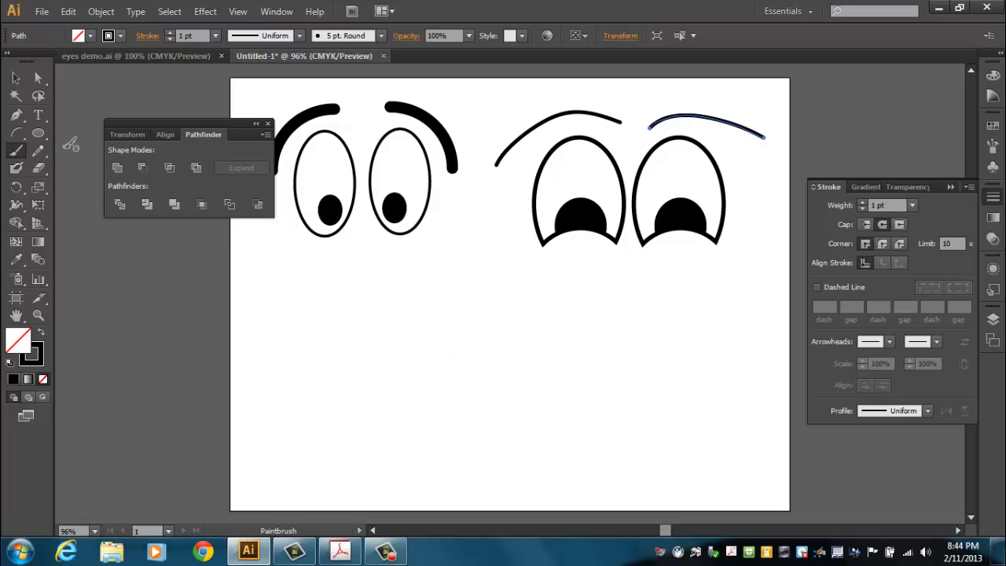
{"action": "left_click", "coordinate": [16, 78]}
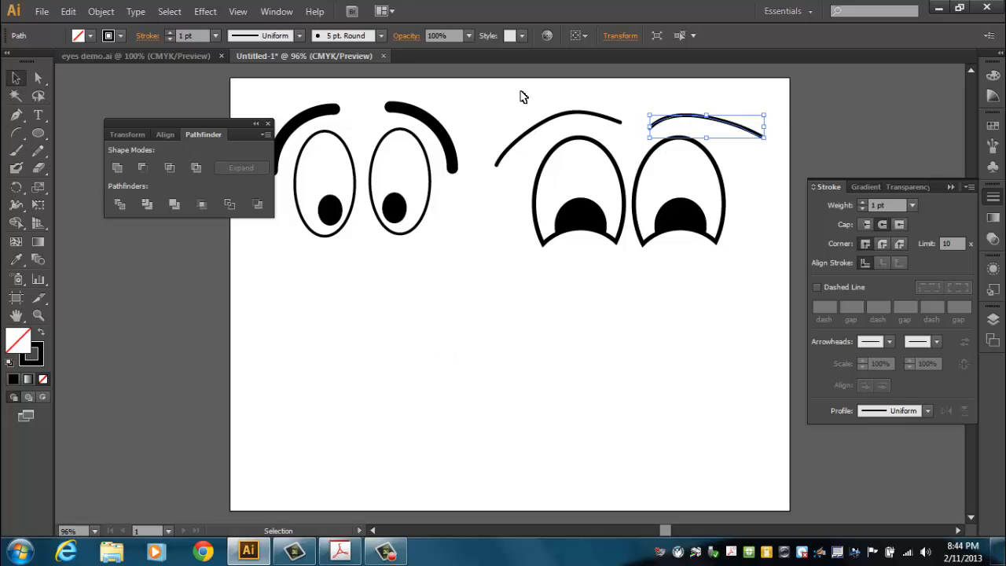
{"action": "left_click_drag", "start_coordinate": [523, 96], "coordinate": [767, 262]}
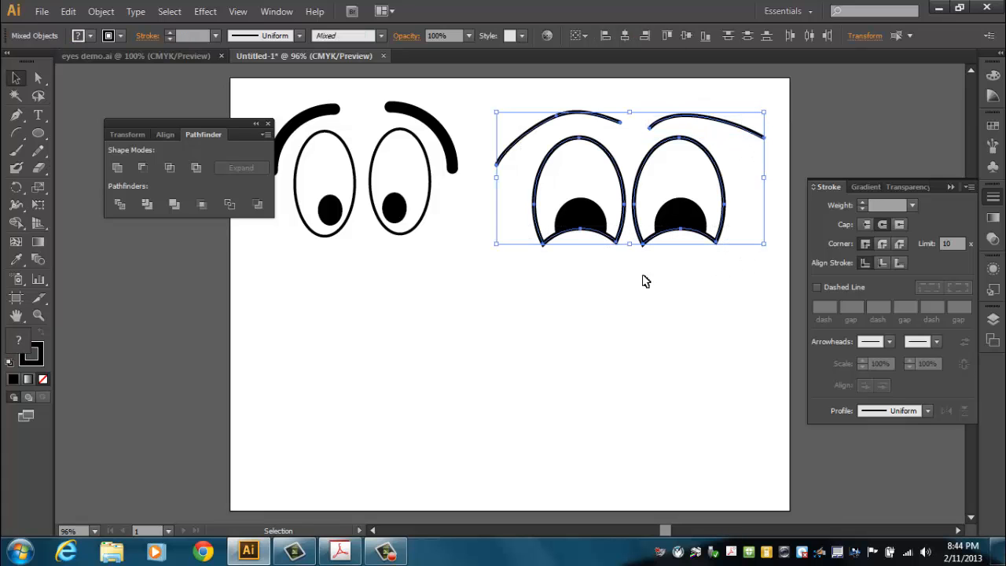
{"action": "left_click", "coordinate": [101, 11]}
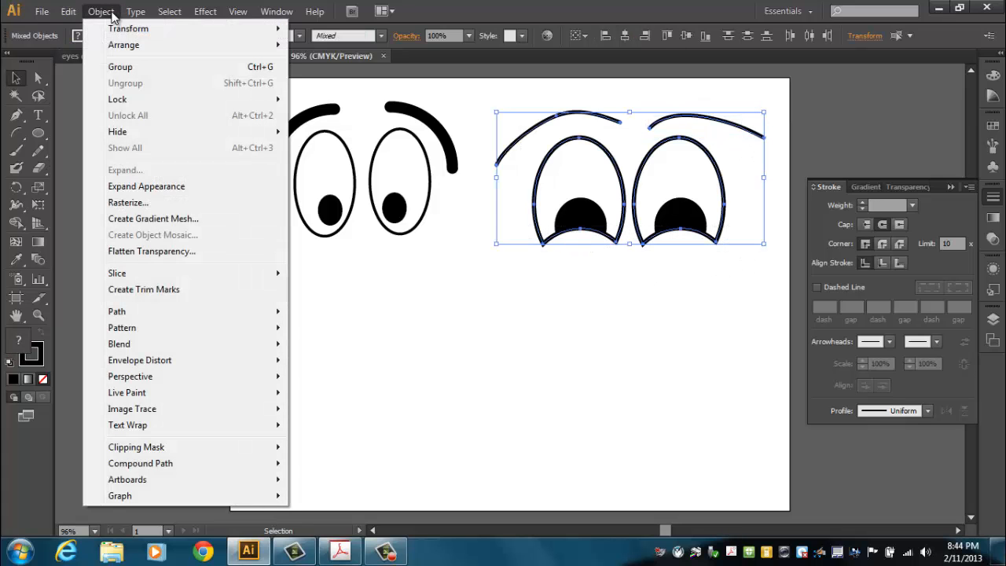
{"action": "left_click", "coordinate": [135, 67]}
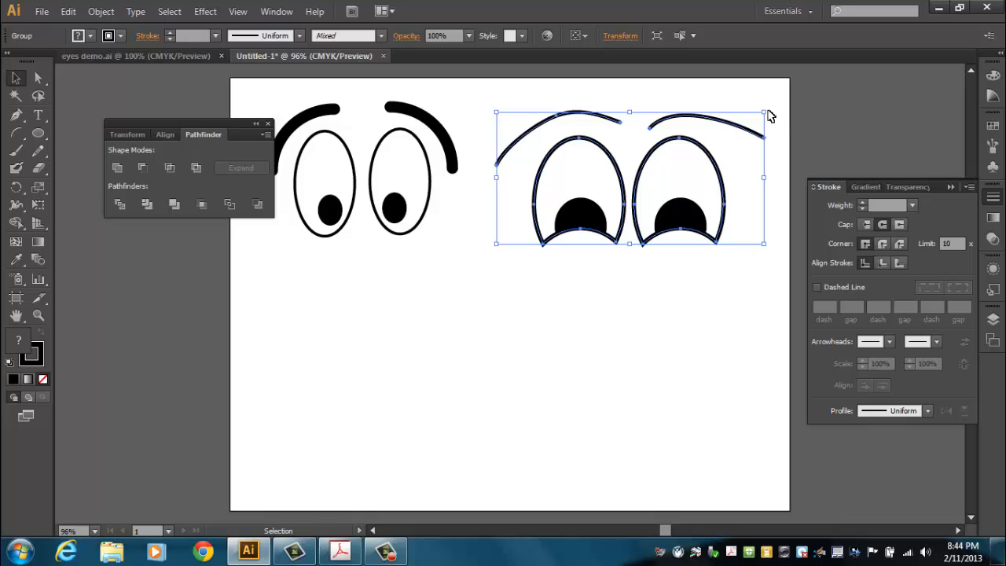
Step: Scale the grouped second pair of eyes down and move it slightly up in the upper right part of the artboard
{"action": "left_click_drag", "start_coordinate": [763, 112], "coordinate": [701, 124]}
{"action": "left_click_drag", "start_coordinate": [626, 222], "coordinate": [656, 199]}
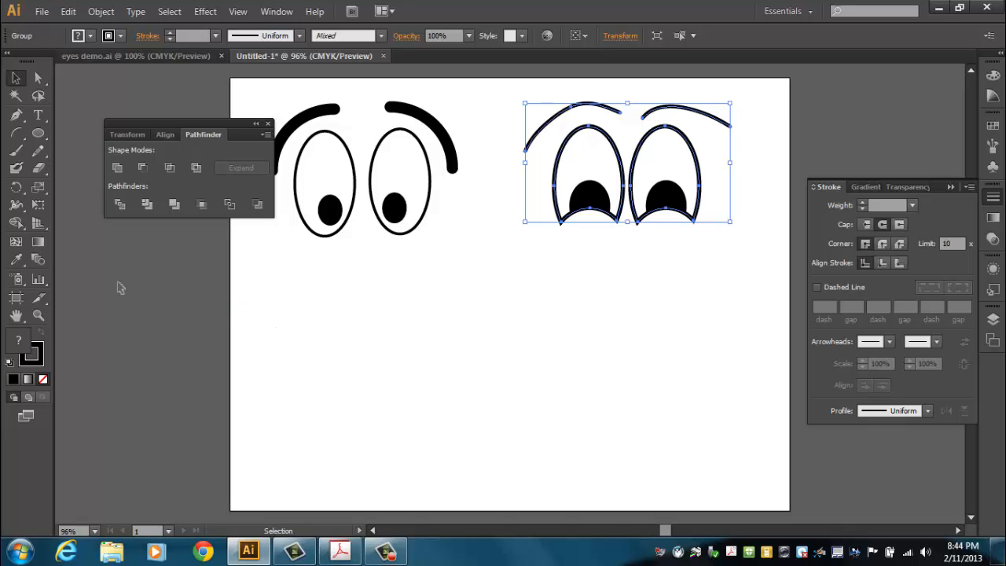
Step: Draw a near-circular ellipse below the first pair of eyes, fill it black and deselect it
{"action": "left_click", "coordinate": [41, 134]}
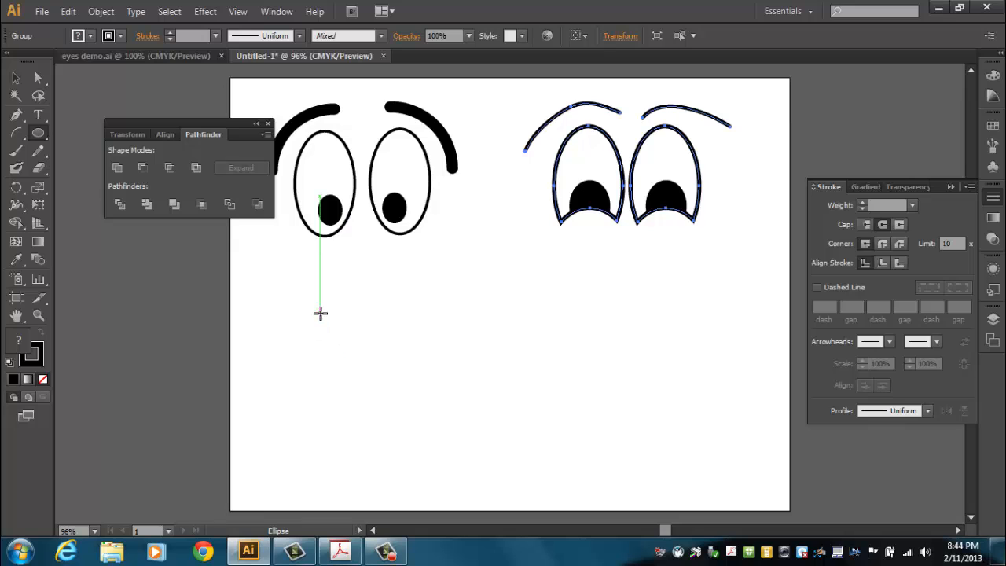
{"action": "left_click_drag", "start_coordinate": [319, 312], "coordinate": [422, 411]}
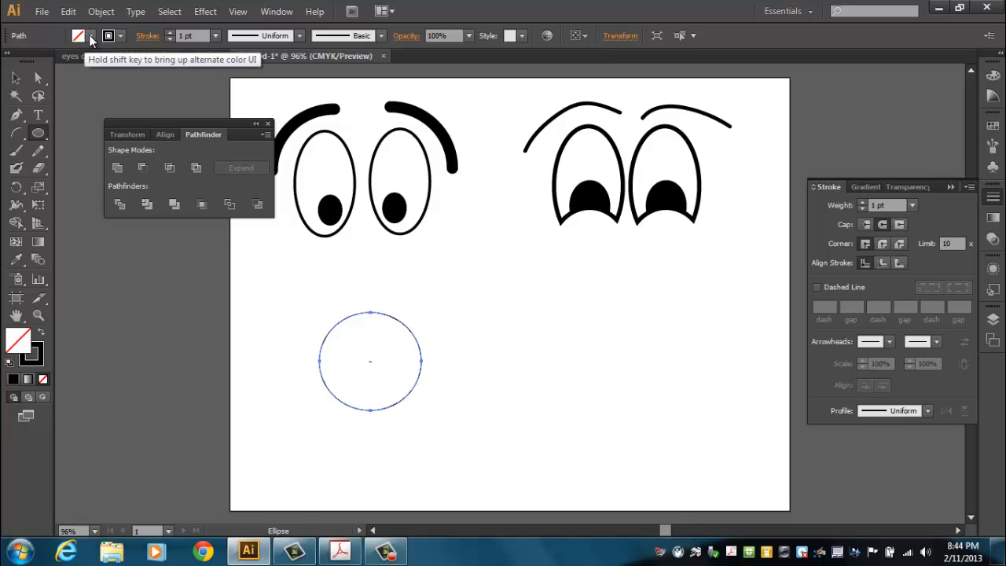
{"action": "left_click", "coordinate": [90, 37]}
{"action": "left_click", "coordinate": [41, 62]}
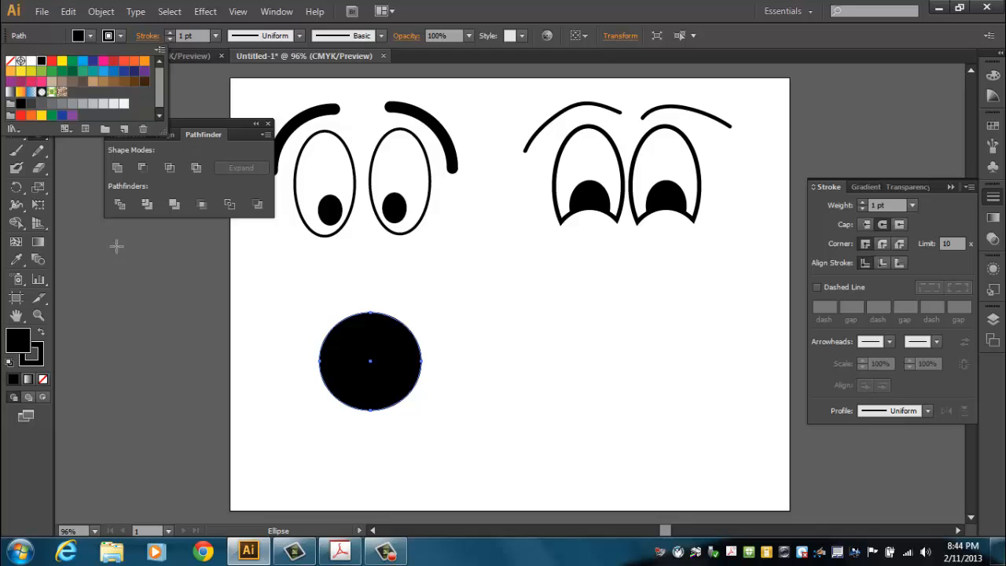
{"action": "key", "text": "v"}
{"action": "left_click", "coordinate": [261, 341]}
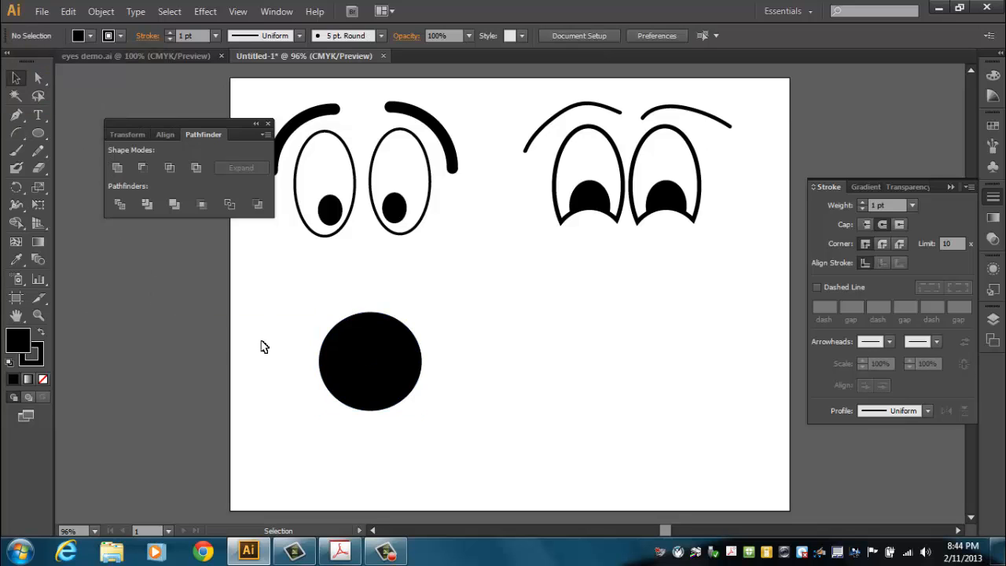
Step: Draw a wide rectangle, tilt it down to the right and place it over the upper part of the black circle
{"action": "left_click", "coordinate": [35, 135]}
{"action": "left_click", "coordinate": [96, 132]}
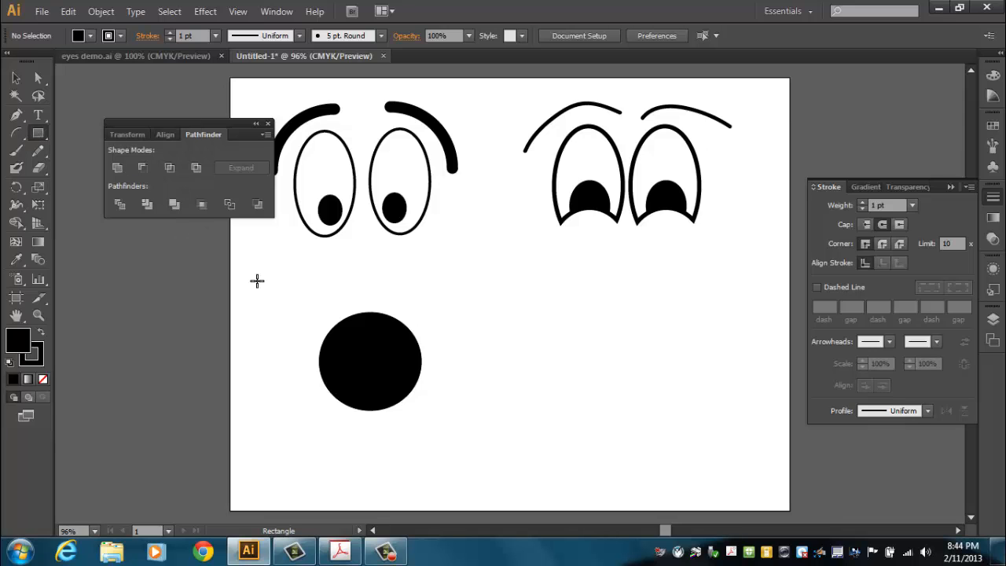
{"action": "left_click_drag", "start_coordinate": [446, 278], "coordinate": [627, 338]}
{"action": "key", "text": "v"}
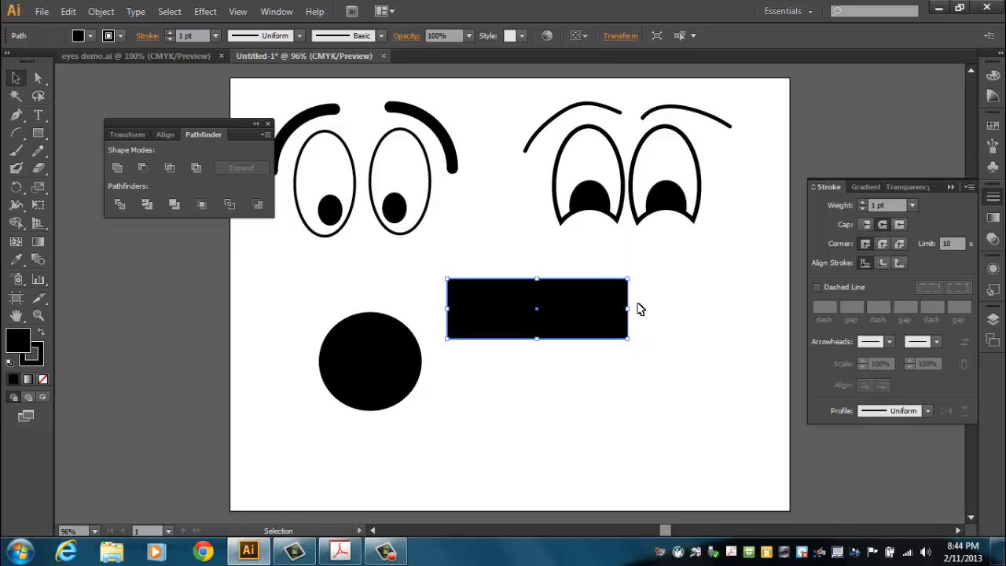
{"action": "left_click_drag", "start_coordinate": [634, 275], "coordinate": [463, 358]}
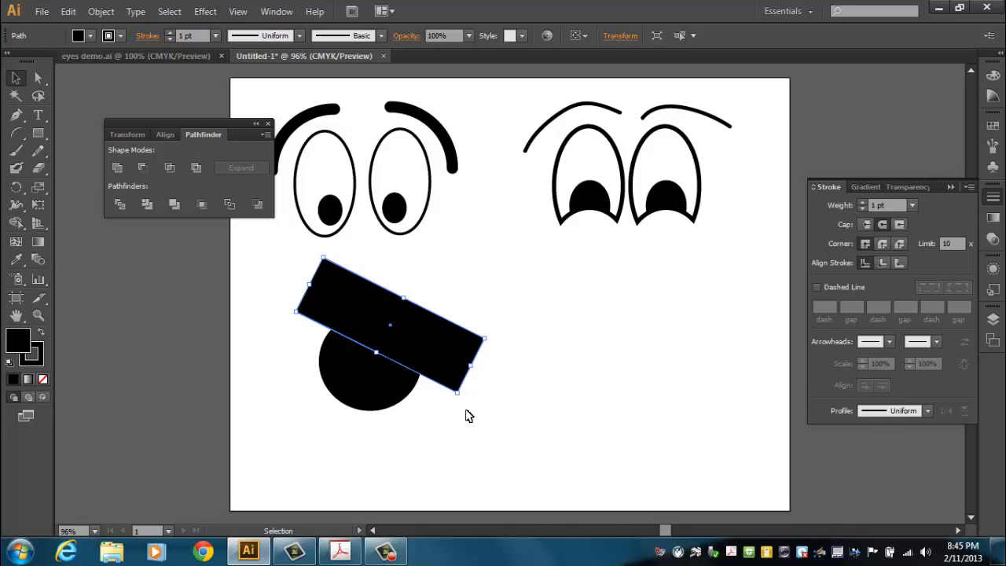
Step: Fill the tilted rectangle with the bright red FC034A and deselect it
{"action": "double_click", "coordinate": [20, 343]}
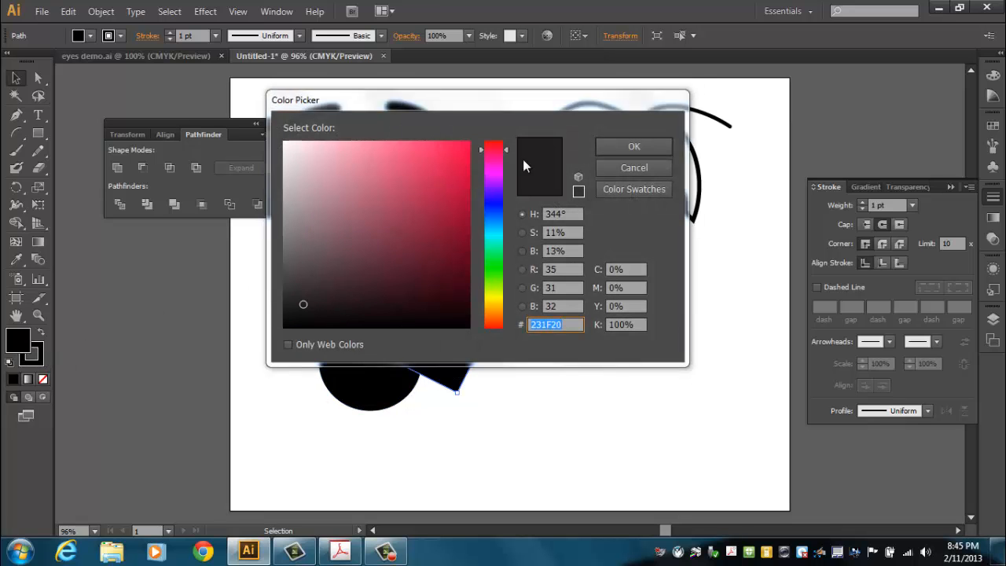
{"action": "left_click", "coordinate": [454, 146]}
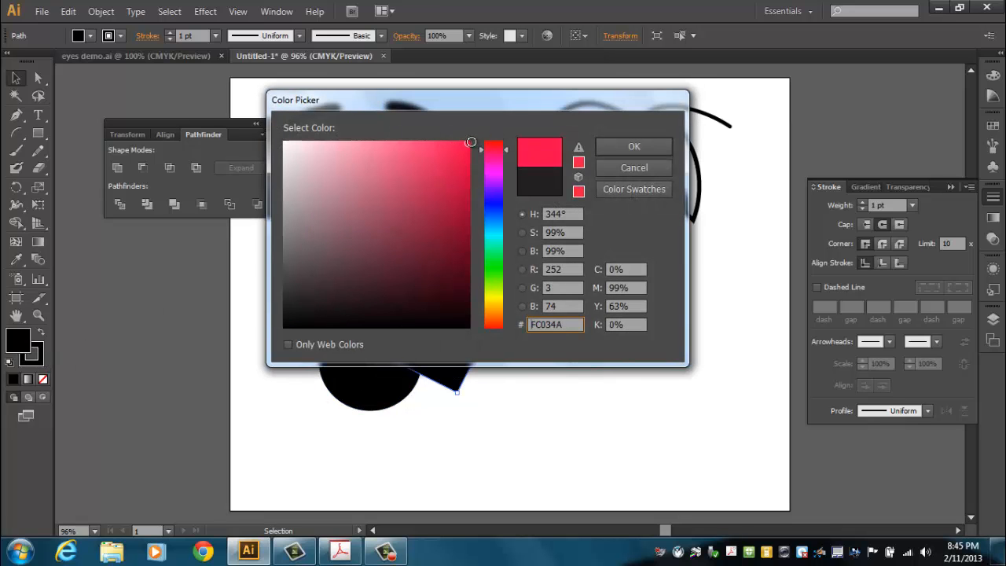
{"action": "left_click", "coordinate": [643, 147]}
{"action": "left_click", "coordinate": [517, 380]}
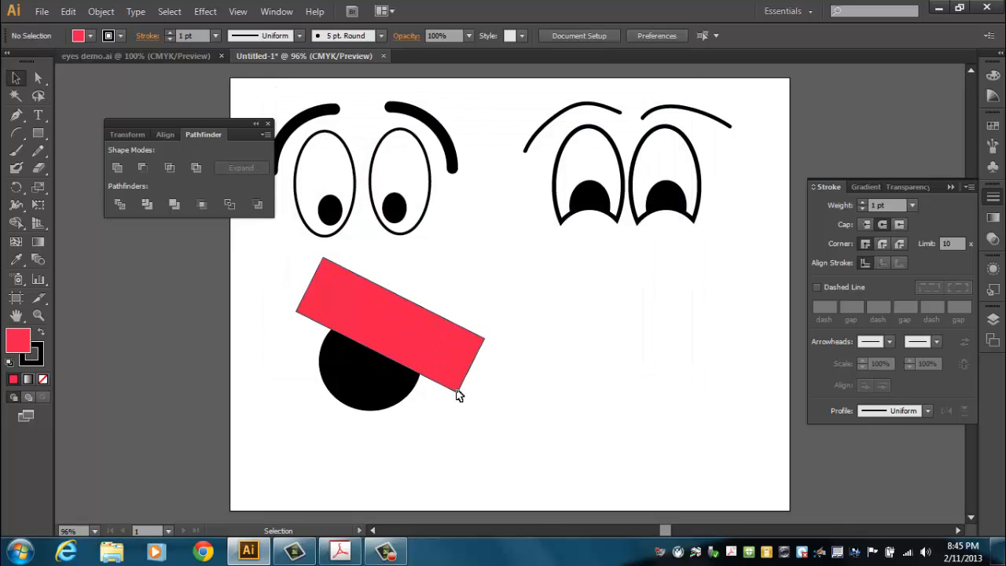
Step: Cut the tilted rectangle out of the circle with the Minus Front Pathfinder operation
{"action": "left_click_drag", "start_coordinate": [265, 307], "coordinate": [408, 391]}
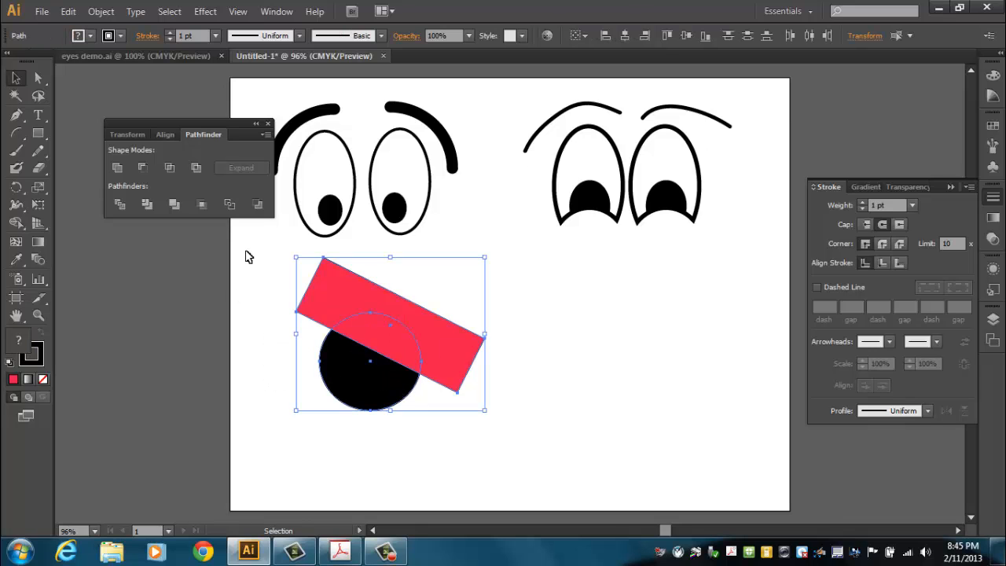
{"action": "left_click", "coordinate": [142, 169]}
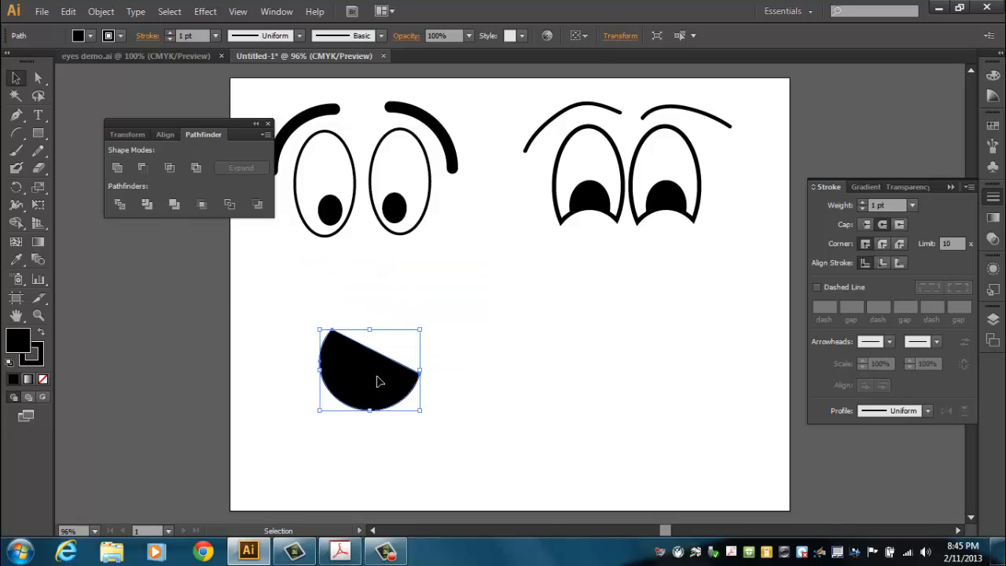
Step: Fill the cut circle white and set its stroke weight to 7 pt
{"action": "left_click", "coordinate": [90, 36]}
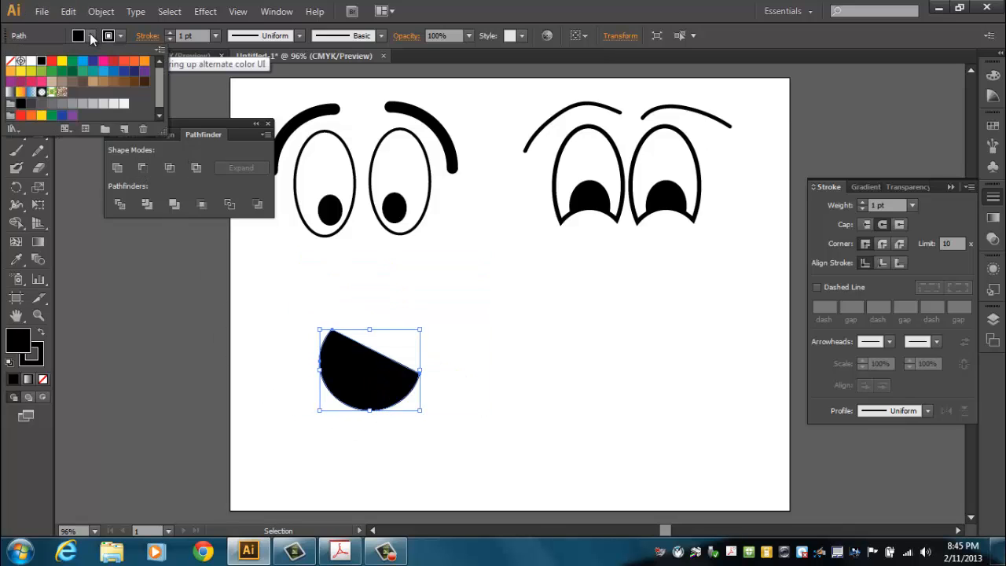
{"action": "left_click", "coordinate": [31, 61]}
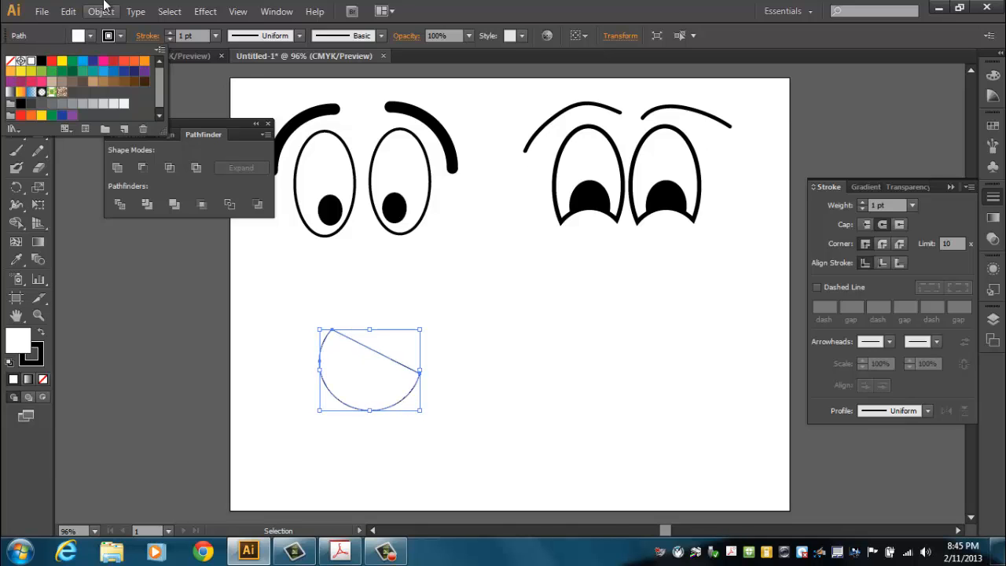
{"action": "left_click", "coordinate": [170, 33]}
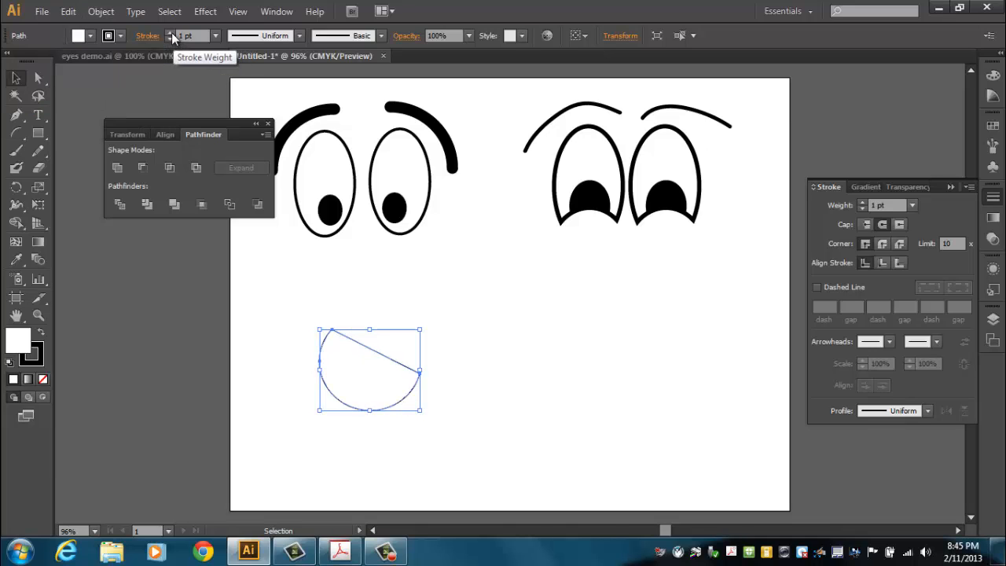
{"action": "left_click", "coordinate": [170, 32]}
{"action": "left_click", "coordinate": [170, 33]}
{"action": "left_click", "coordinate": [170, 33]}
{"action": "left_click", "coordinate": [170, 32]}
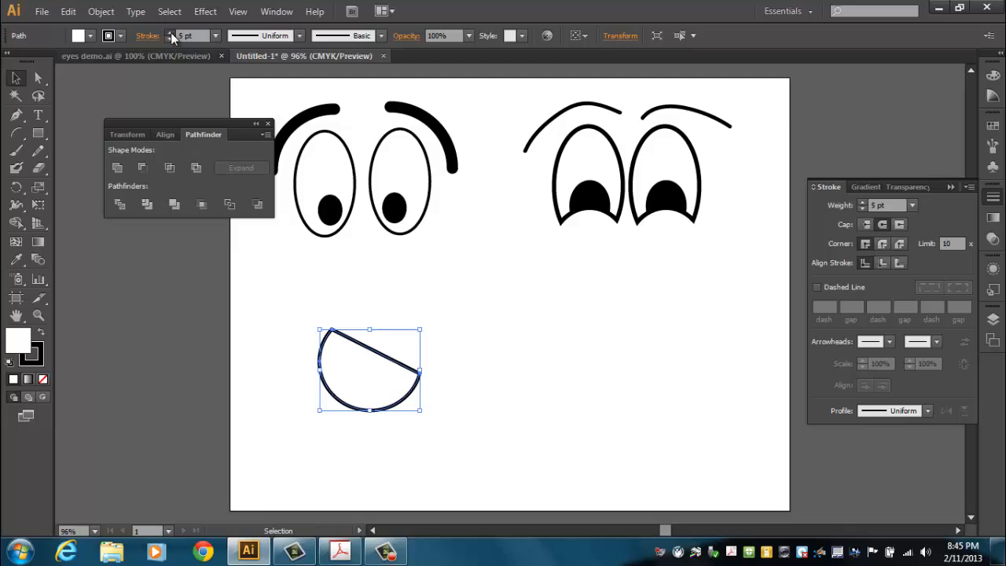
{"action": "left_click", "coordinate": [170, 33]}
{"action": "left_click", "coordinate": [170, 33]}
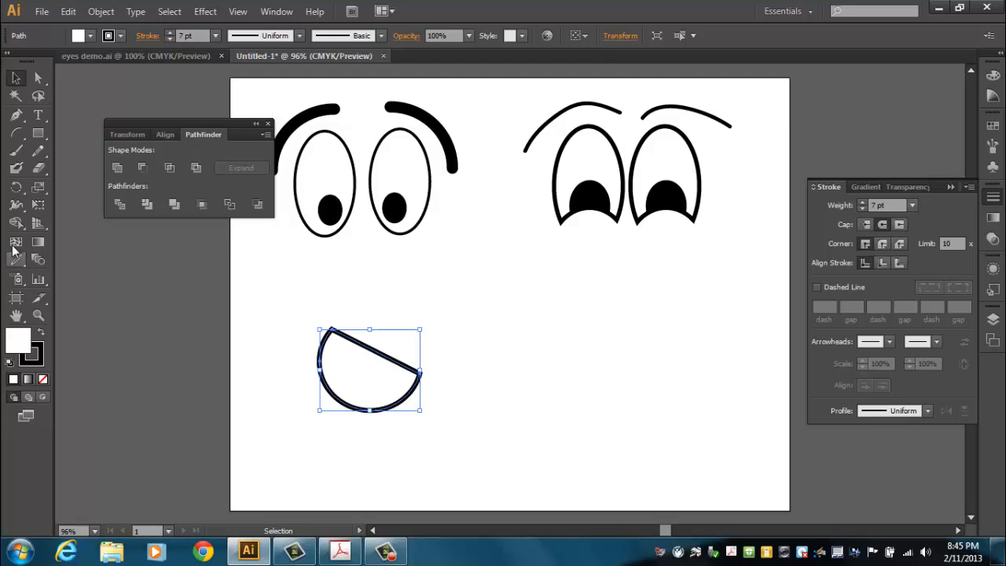
Step: Using Draw Inside, draw a pupil ellipse of about 64 by 63 pt over the eye's lower edge and fill it black
{"action": "left_click", "coordinate": [43, 399]}
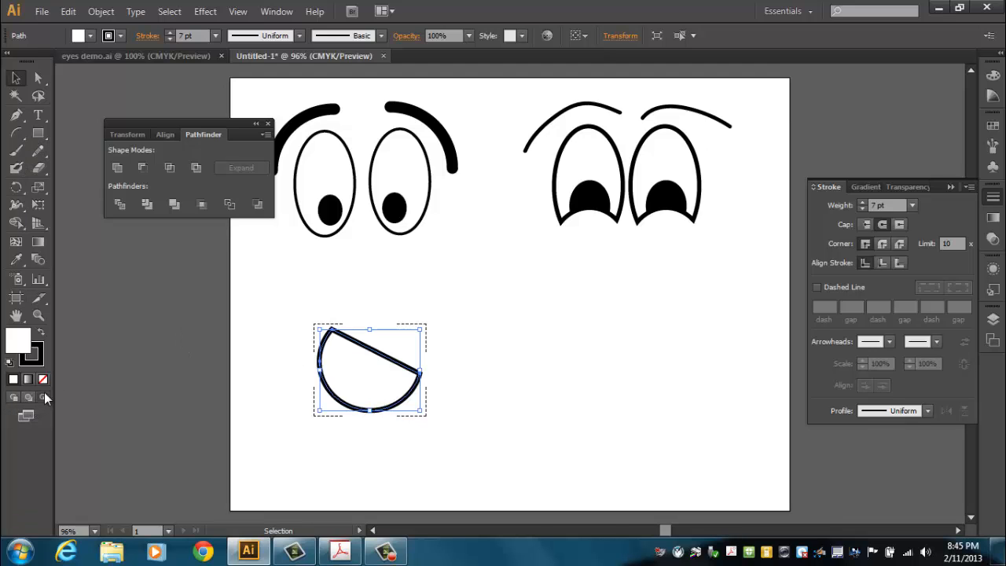
{"action": "left_click", "coordinate": [34, 135]}
{"action": "left_click_drag", "start_coordinate": [35, 135], "coordinate": [71, 168]}
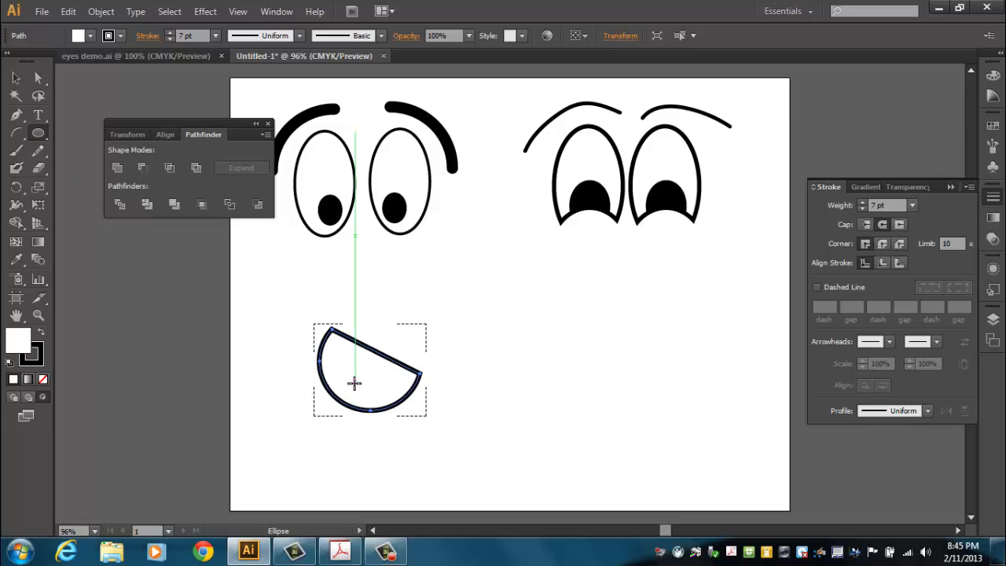
{"action": "left_click_drag", "start_coordinate": [354, 382], "coordinate": [401, 426]}
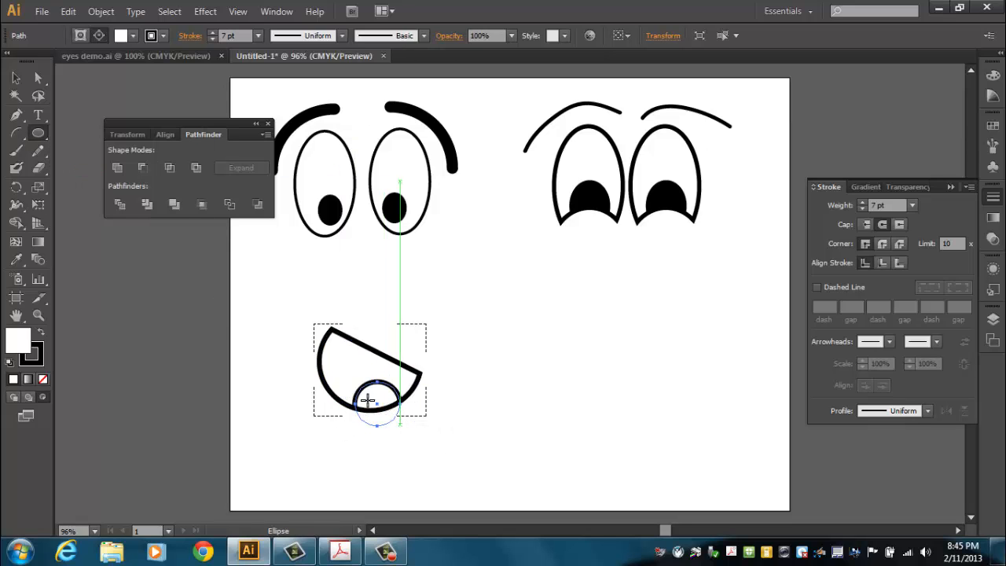
{"action": "left_click", "coordinate": [132, 36]}
{"action": "left_click", "coordinate": [42, 61]}
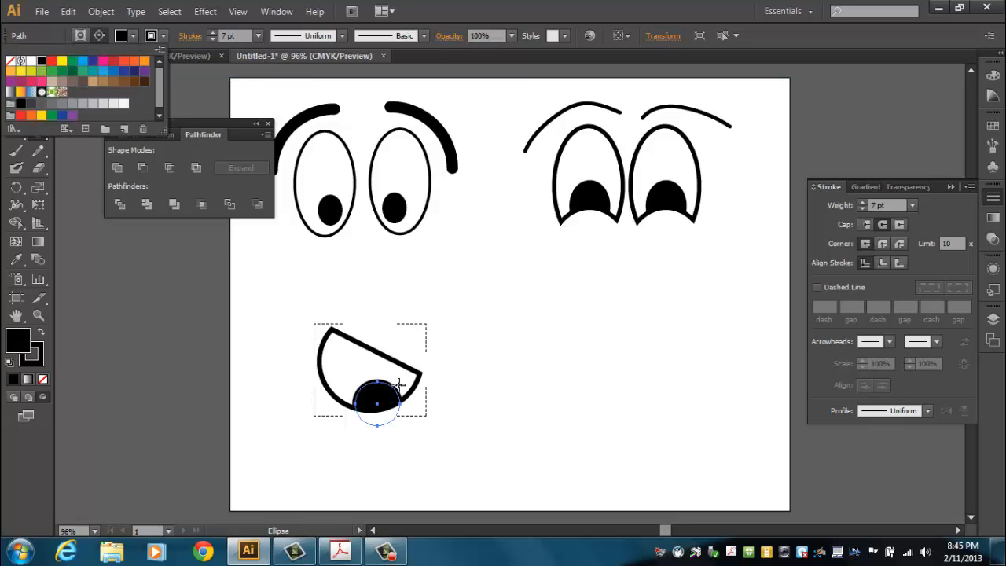
Step: Return to Draw Normal mode and deselect the new pupil
{"action": "left_click", "coordinate": [12, 396]}
{"action": "left_click", "coordinate": [272, 437]}
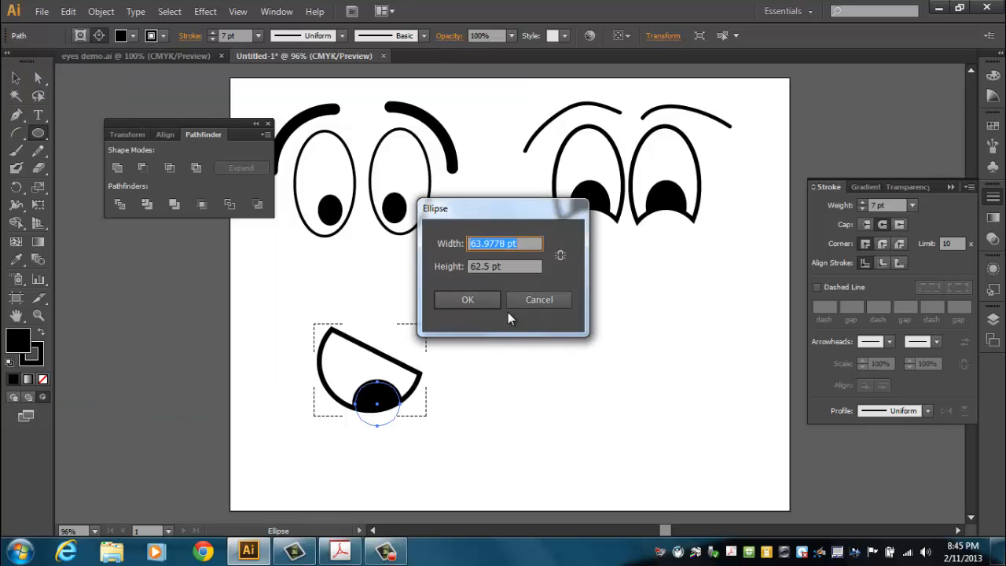
{"action": "left_click", "coordinate": [522, 299]}
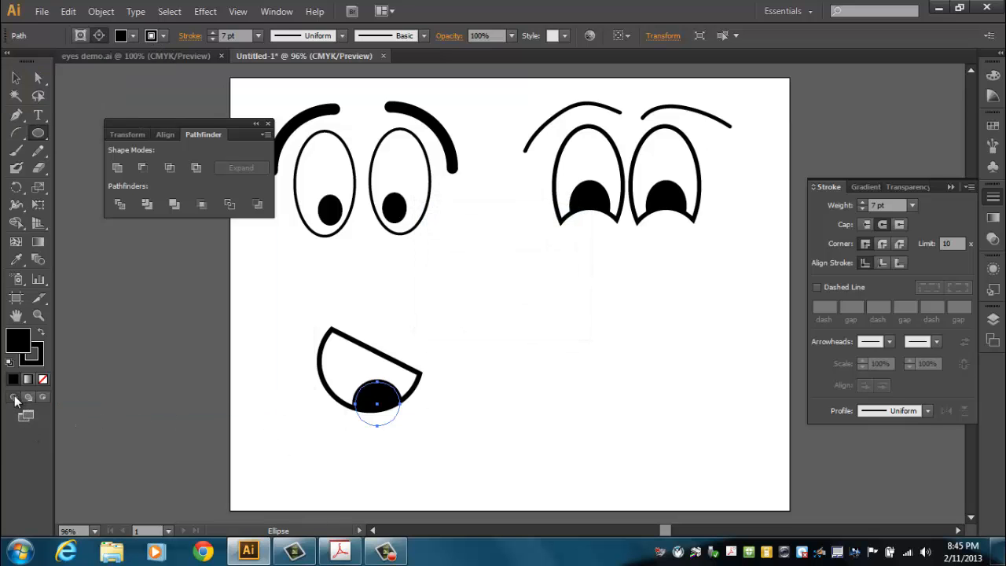
{"action": "key", "text": "v"}
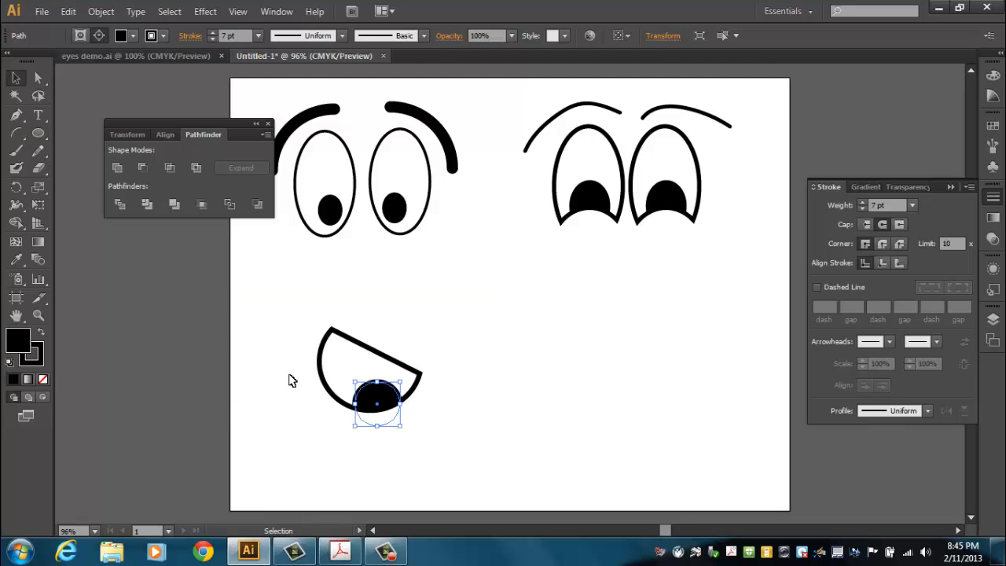
{"action": "left_click", "coordinate": [289, 381]}
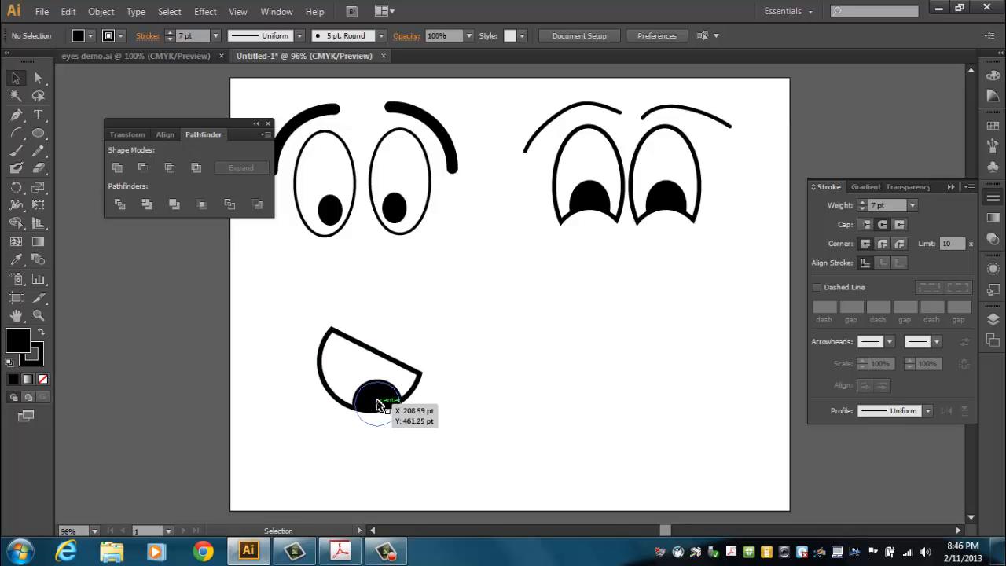
Step: Duplicate the cut eye to its right, reflect the copy across the vertical axis, and set it close beside the original
{"action": "left_click_drag", "start_coordinate": [375, 402], "coordinate": [492, 408]}
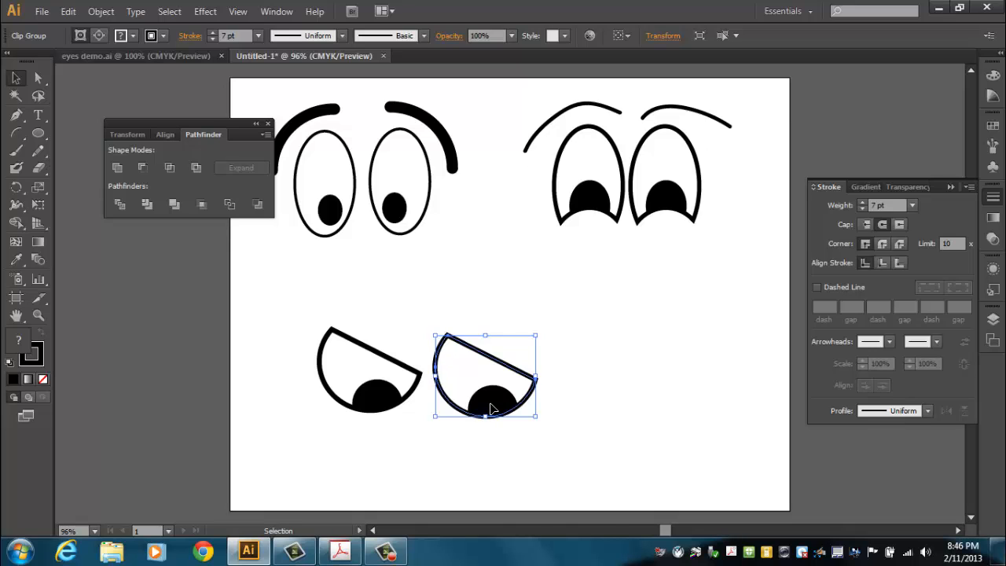
{"action": "right_click", "coordinate": [492, 408]}
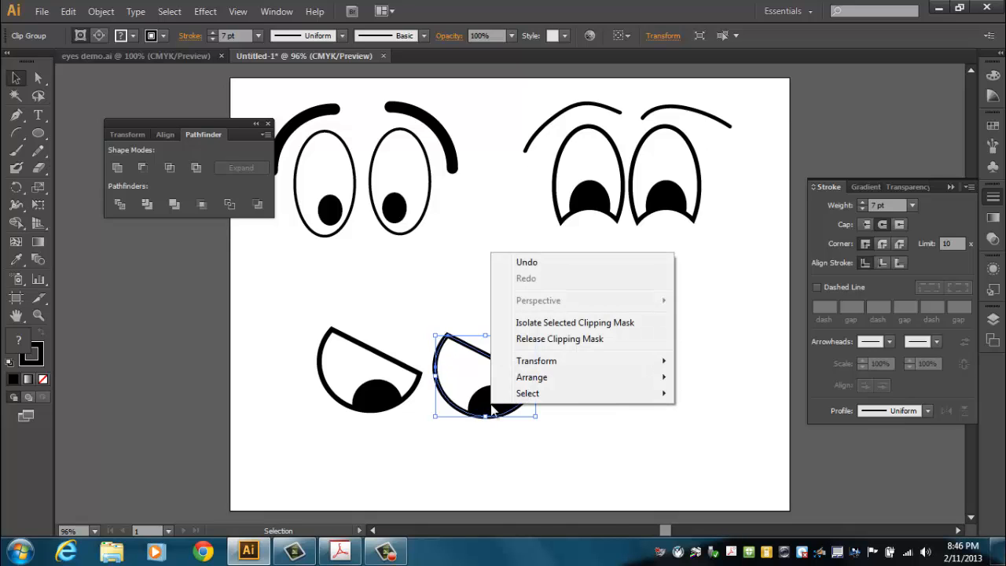
{"action": "mouse_move", "coordinate": [533, 364]}
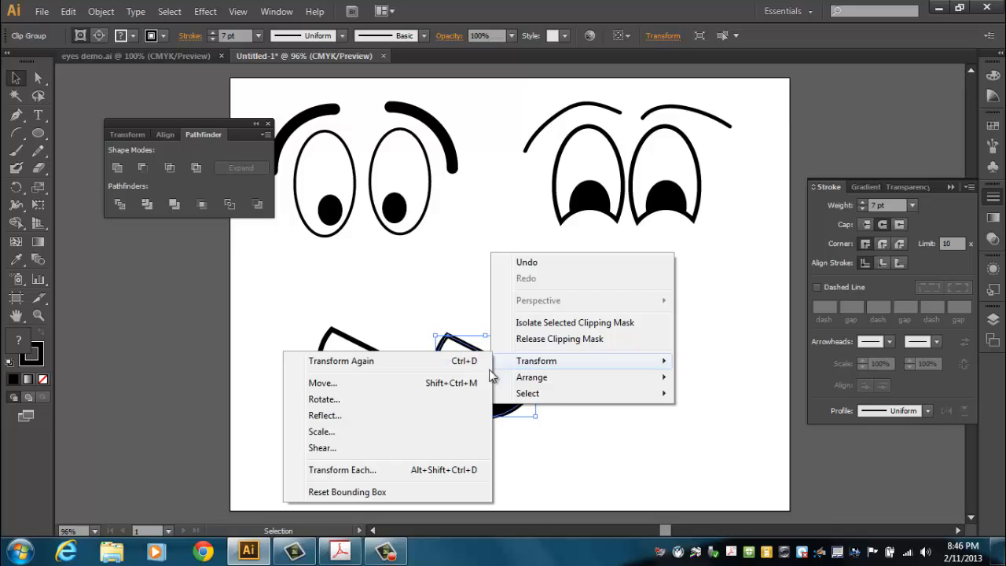
{"action": "left_click", "coordinate": [336, 415]}
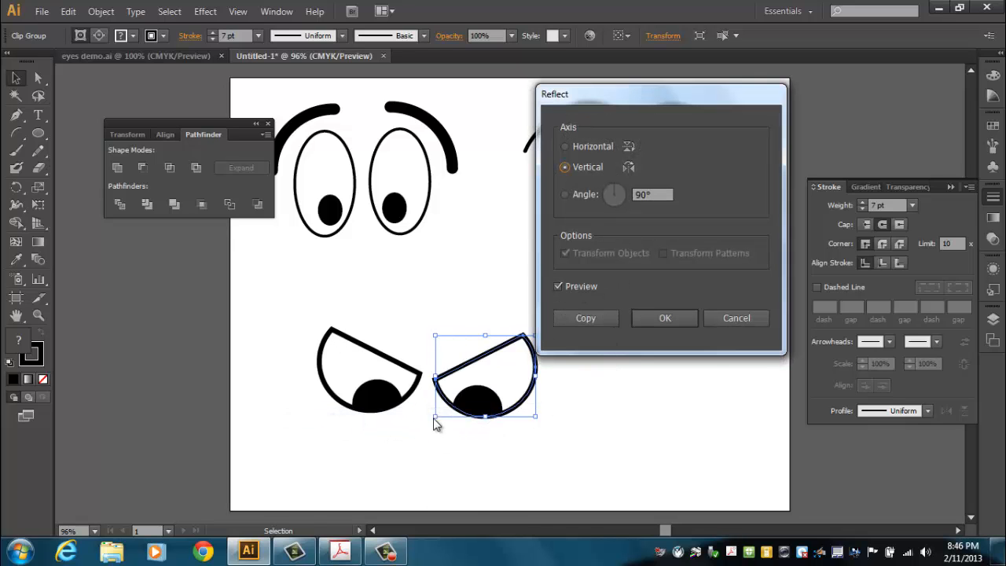
{"action": "left_click", "coordinate": [659, 318]}
{"action": "left_click_drag", "start_coordinate": [483, 401], "coordinate": [479, 391]}
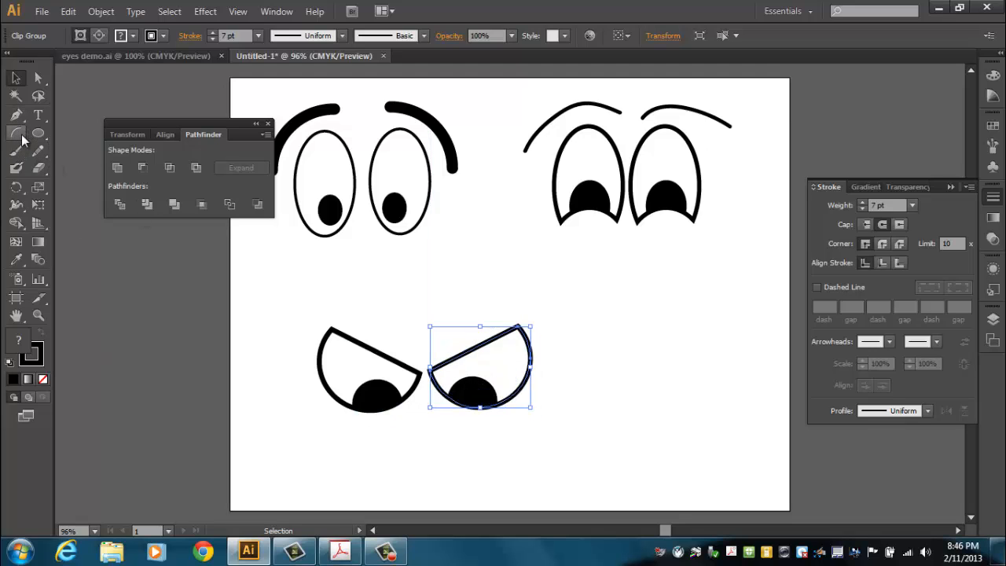
Step: Draw two straight line segments above the lower pair of eyes as eyebrows slanting down towards the middle
{"action": "left_click_drag", "start_coordinate": [17, 134], "coordinate": [68, 133]}
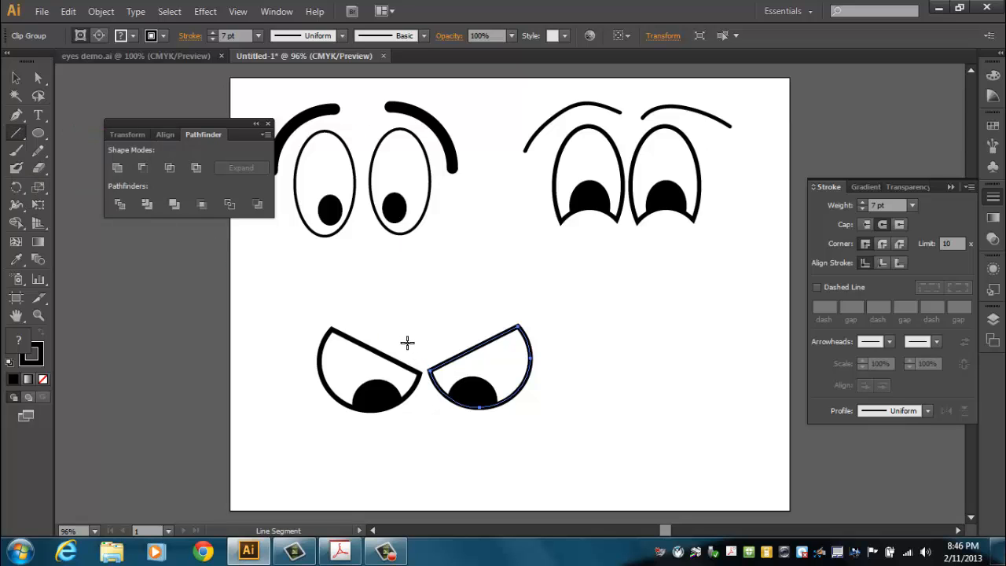
{"action": "left_click_drag", "start_coordinate": [415, 349], "coordinate": [329, 289]}
{"action": "left_click_drag", "start_coordinate": [429, 344], "coordinate": [502, 286]}
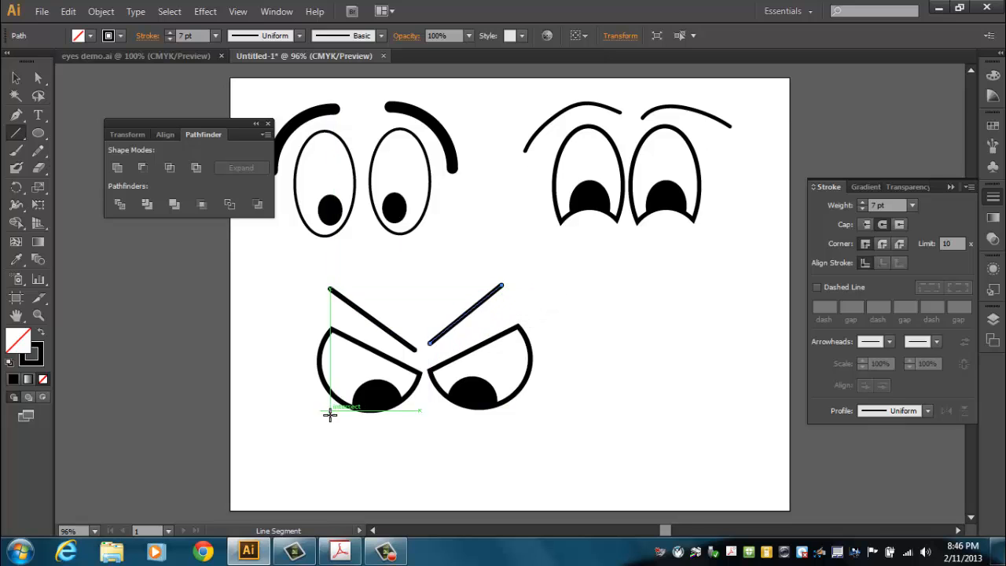
Step: Widen the eyebrow lines near their outer ends with the Width tool, the left to about 34.5 pt and the right to about 43 pt
{"action": "left_click", "coordinate": [16, 79]}
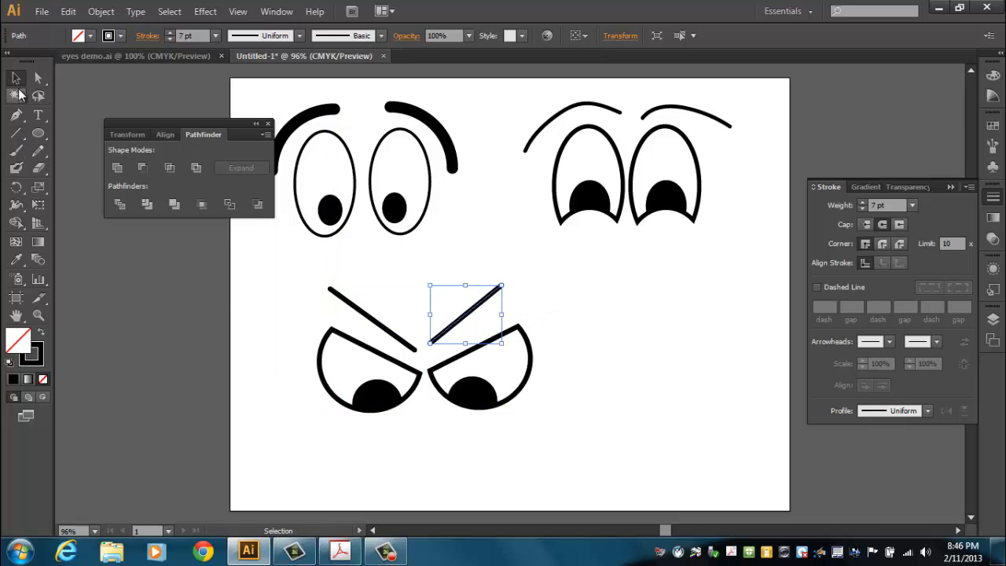
{"action": "left_click", "coordinate": [375, 322]}
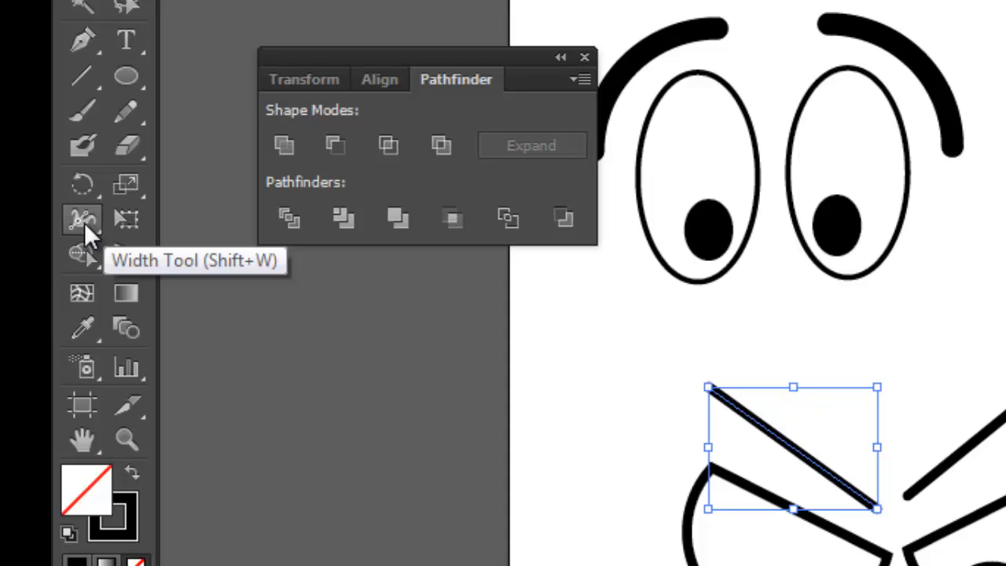
{"action": "left_click", "coordinate": [84, 222]}
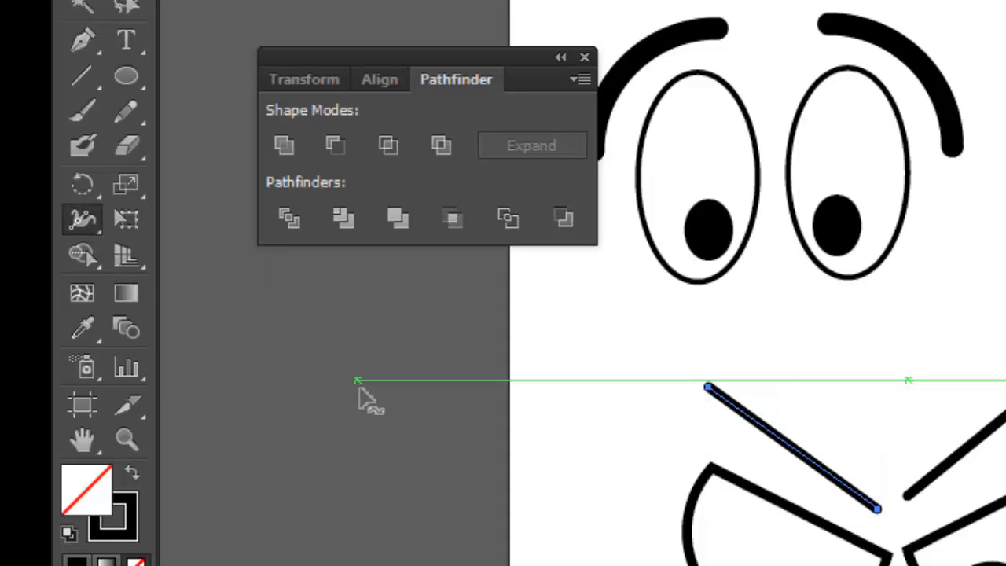
{"action": "mouse_move", "coordinate": [722, 398]}
{"action": "left_mouse_down"}
{"action": "mouse_move", "coordinate": [739, 412]}
{"action": "mouse_move", "coordinate": [755, 395]}
{"action": "left_mouse_up"}
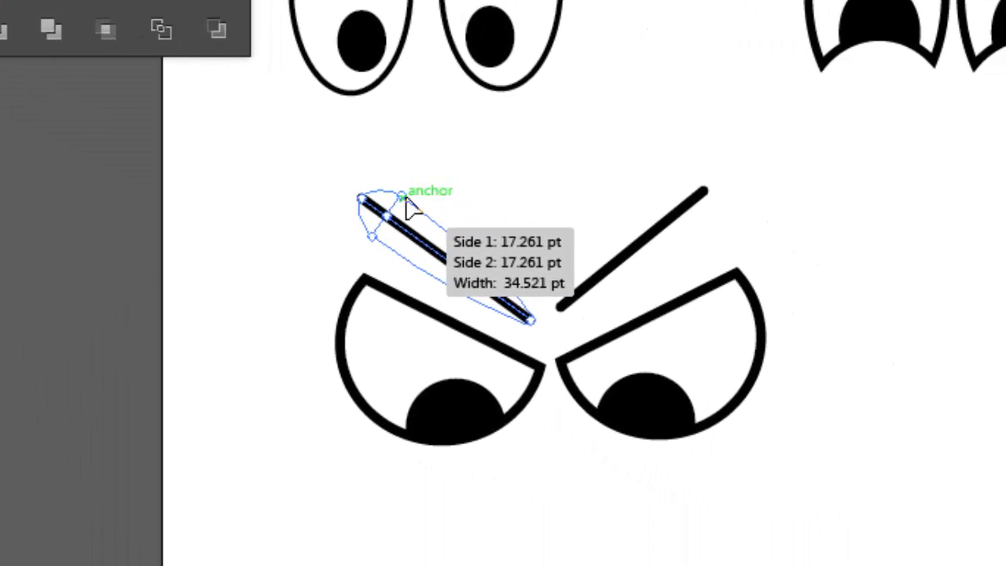
{"action": "left_click_drag", "start_coordinate": [408, 205], "coordinate": [410, 202]}
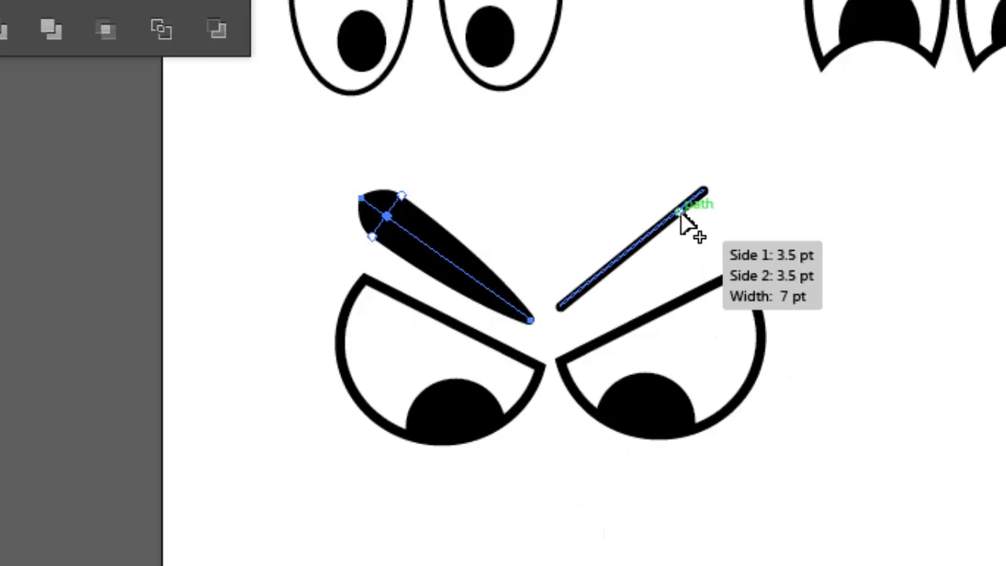
{"action": "left_click_drag", "start_coordinate": [683, 218], "coordinate": [700, 238]}
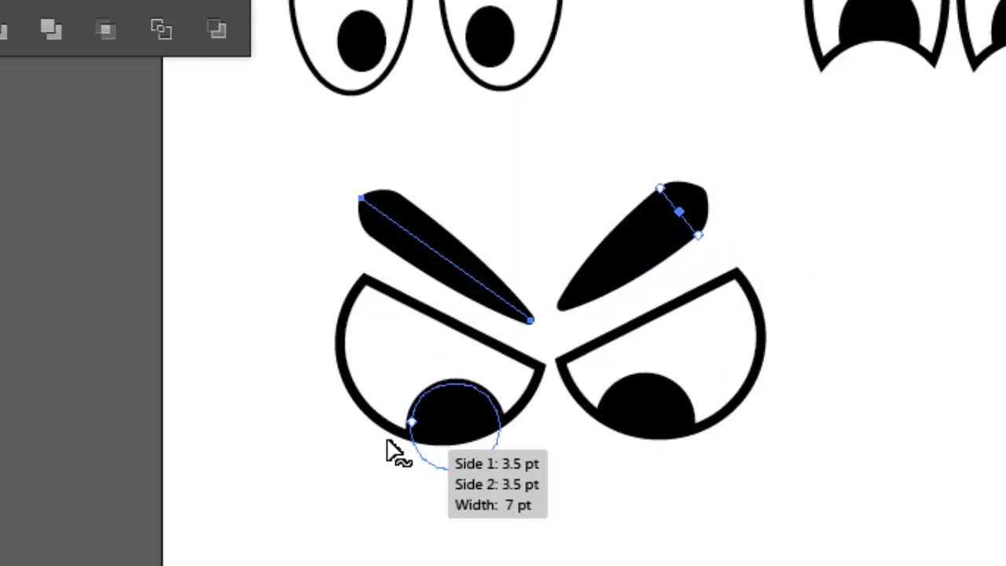
Step: Move the right eyebrow slightly down and outwards so it sits level with the left one, and deselect it
{"action": "key", "text": "v"}
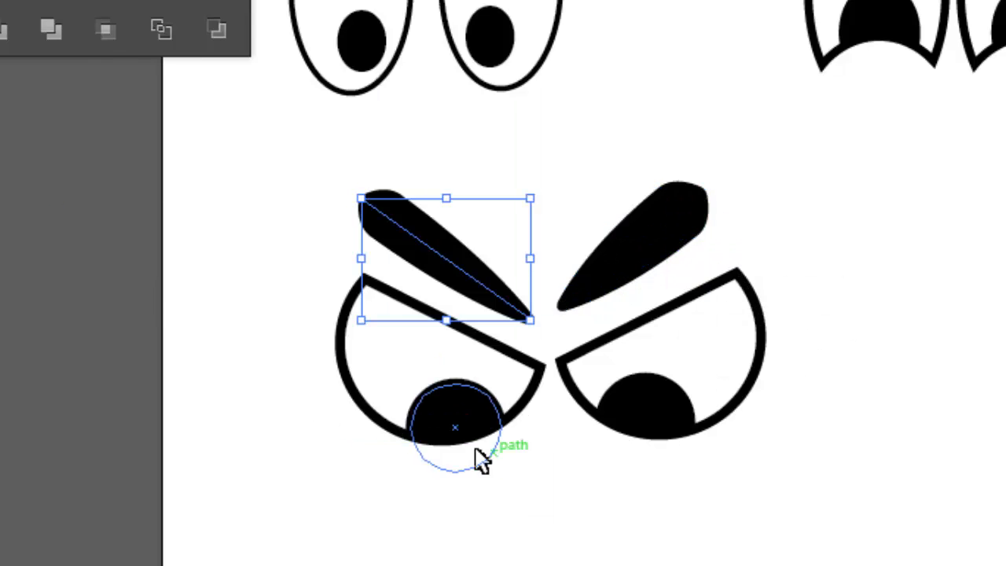
{"action": "left_click", "coordinate": [486, 475]}
{"action": "left_click_drag", "start_coordinate": [681, 235], "coordinate": [698, 246]}
{"action": "left_click", "coordinate": [847, 440]}
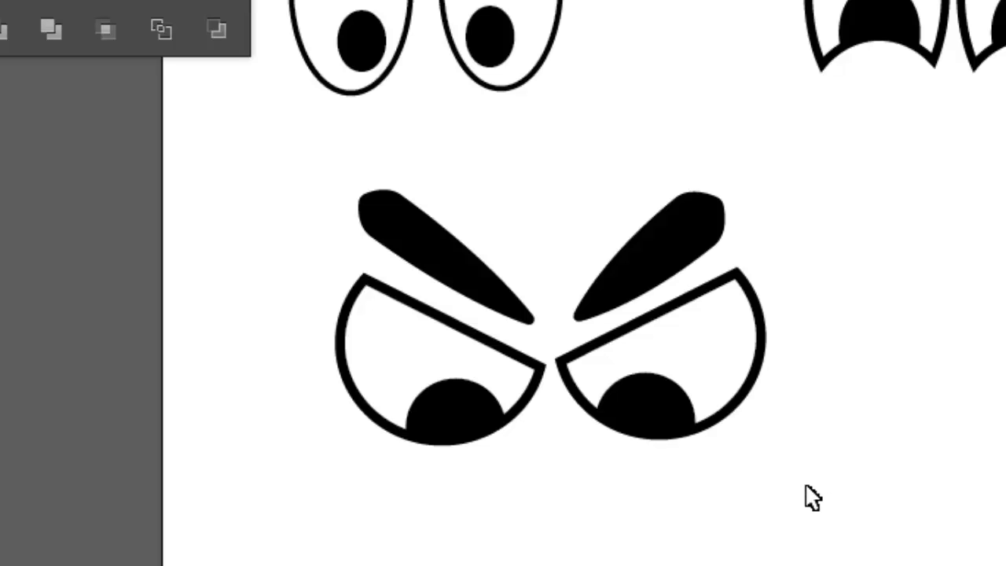
{"action": "left_click", "coordinate": [479, 305]}
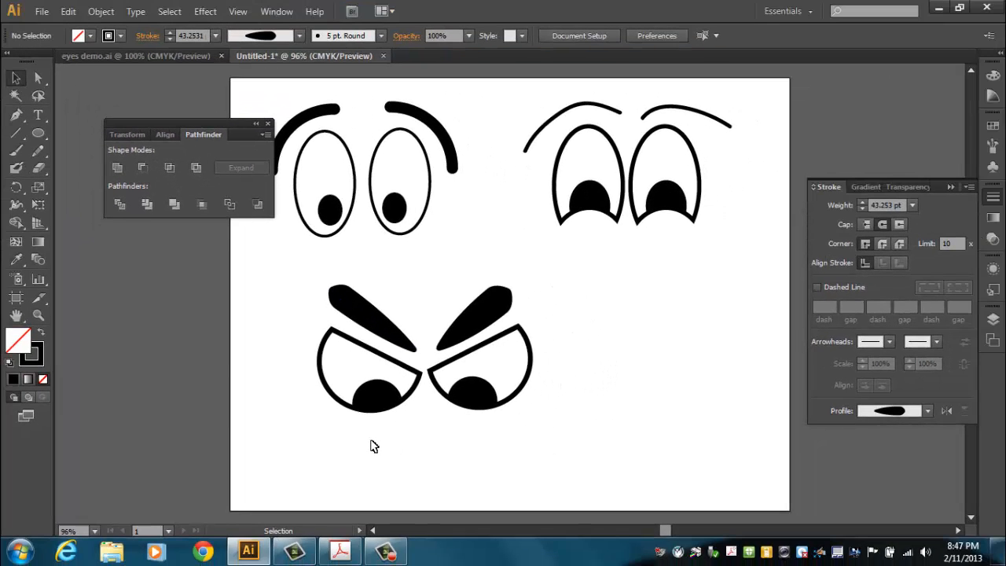
Step: Move the angry eyes with their eyebrows to the centre beneath the two upper pairs, and shift the Pathfinder panel off the artwork
{"action": "left_click_drag", "start_coordinate": [264, 270], "coordinate": [634, 472]}
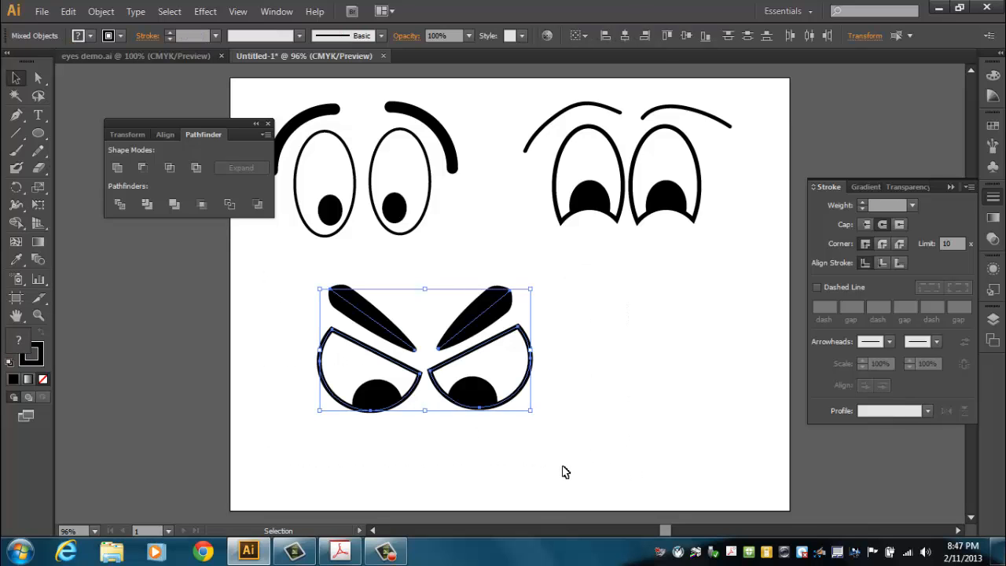
{"action": "left_click", "coordinate": [577, 443]}
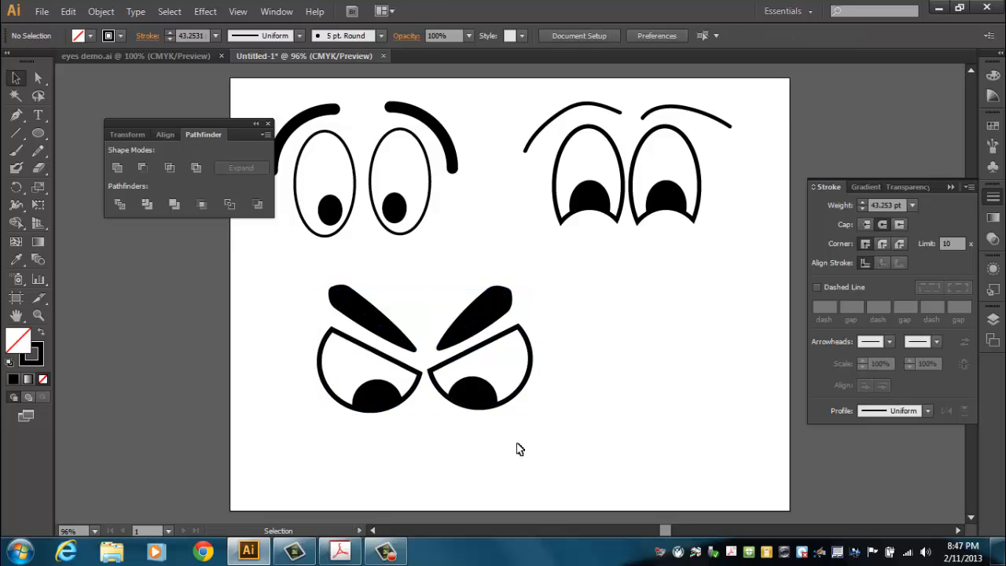
{"action": "left_click_drag", "start_coordinate": [264, 276], "coordinate": [613, 491]}
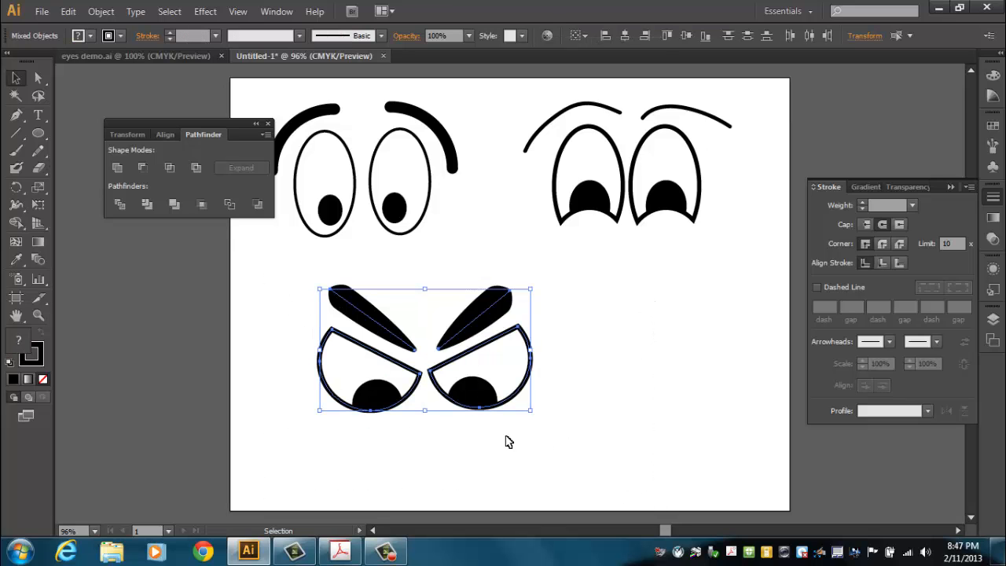
{"action": "left_click_drag", "start_coordinate": [509, 399], "coordinate": [604, 404]}
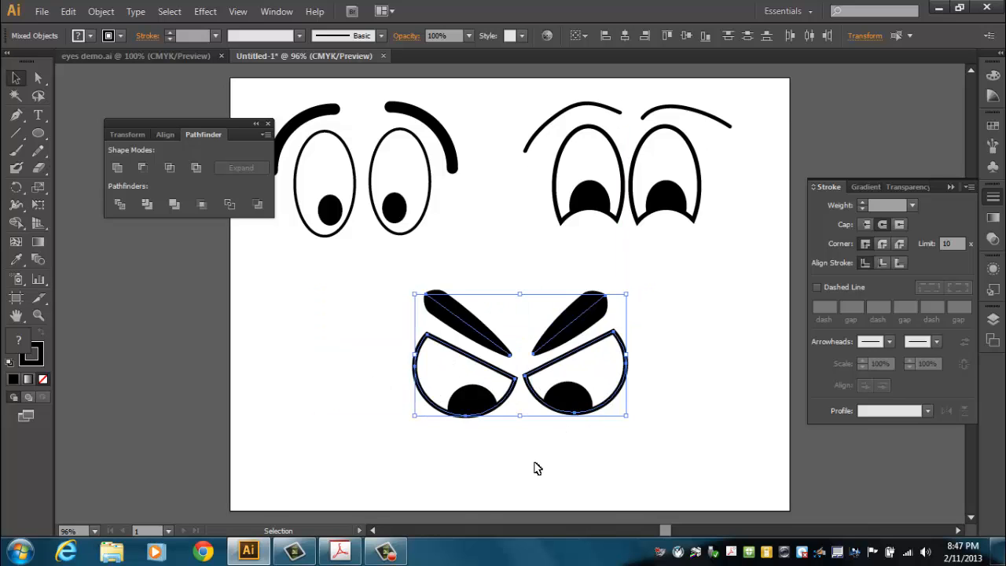
{"action": "left_click", "coordinate": [305, 394]}
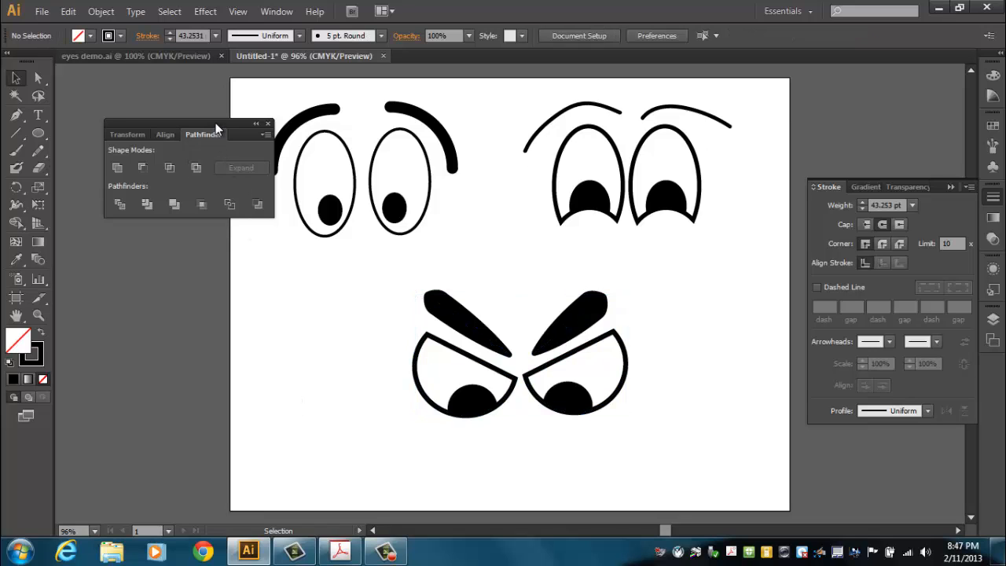
{"action": "left_click_drag", "start_coordinate": [216, 123], "coordinate": [187, 119]}
{"action": "left_click", "coordinate": [42, 13]}
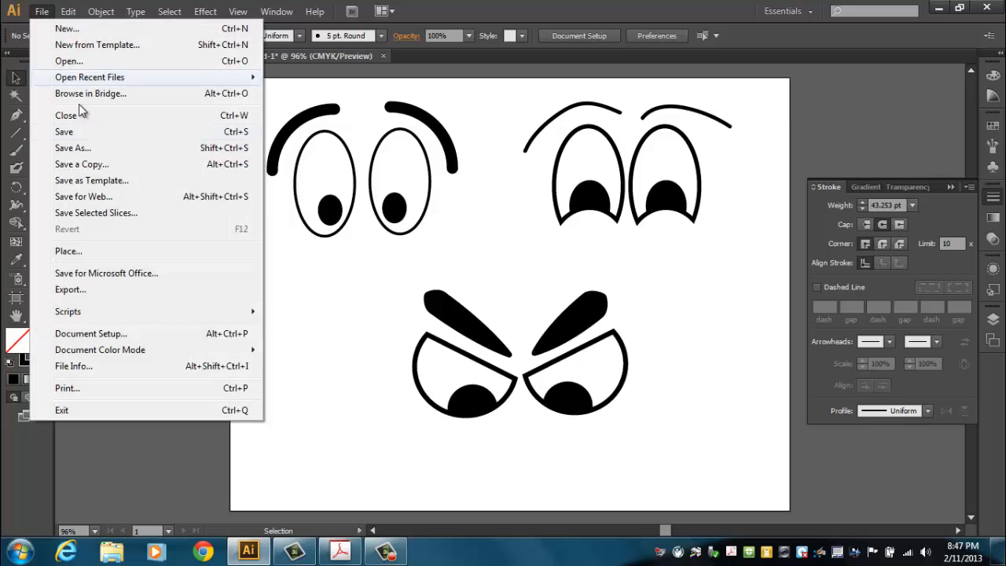
{"action": "left_click", "coordinate": [86, 146]}
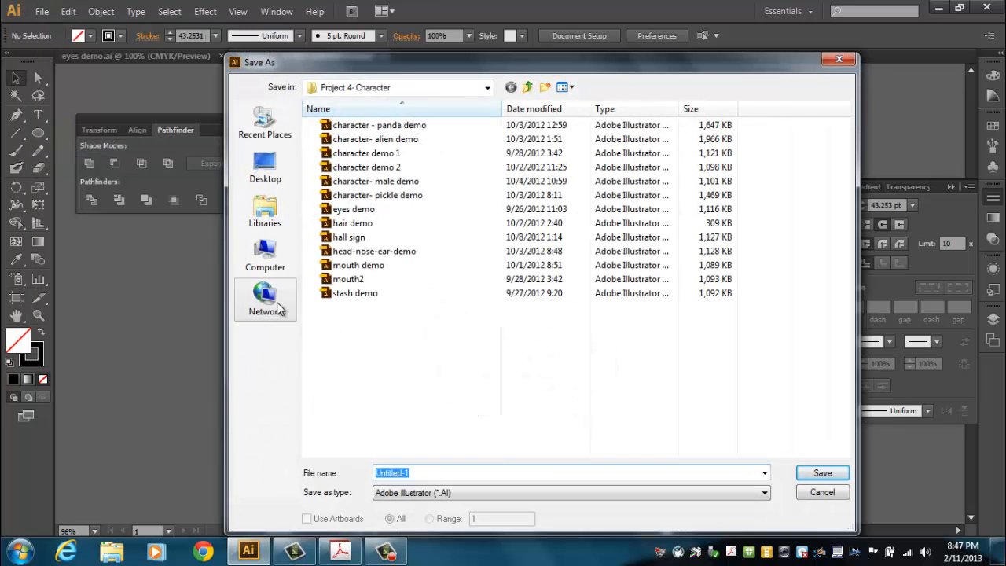
{"action": "left_click", "coordinate": [267, 259]}
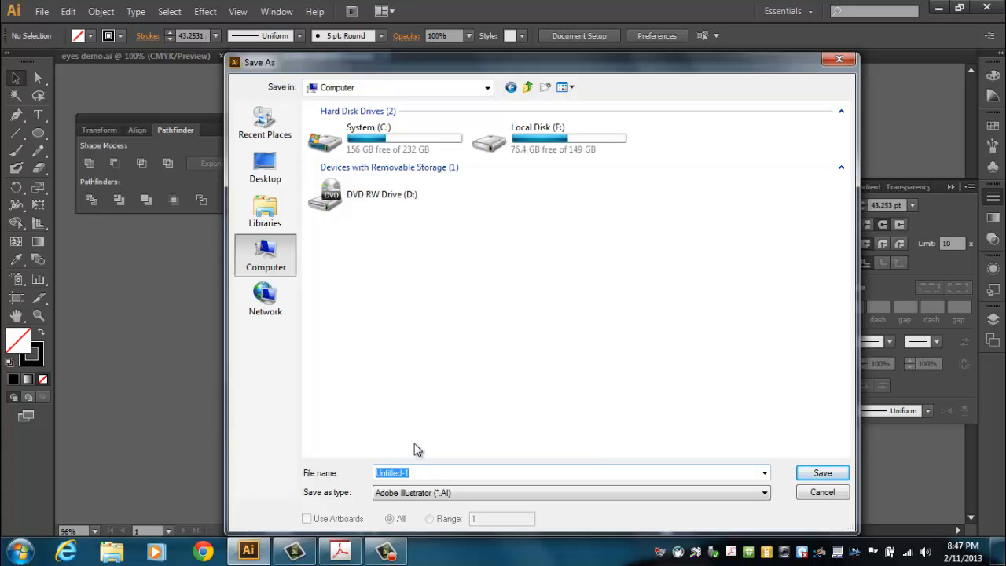
{"action": "type", "text": "eyes"}
{"action": "double_click", "coordinate": [548, 154]}
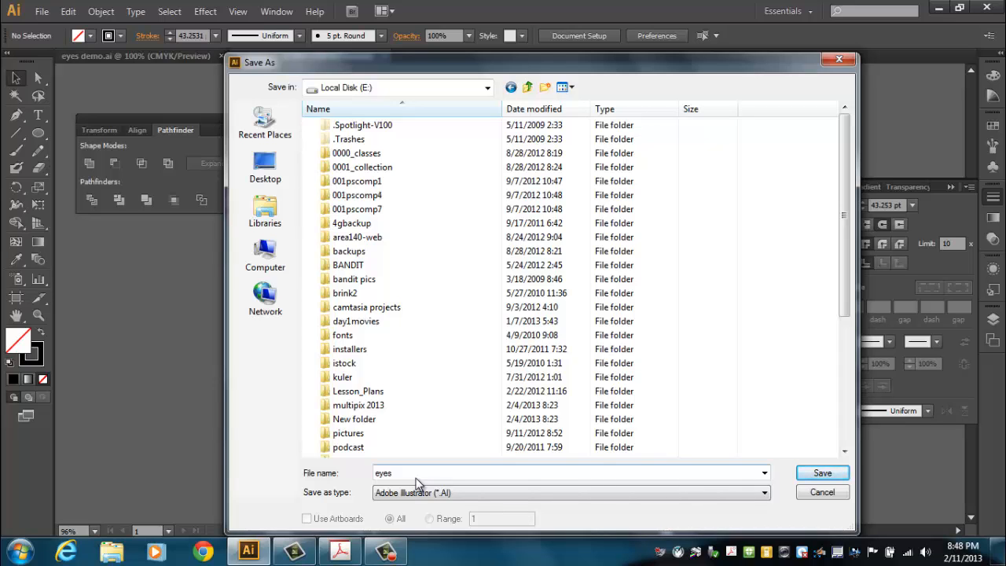
{"action": "left_click", "coordinate": [826, 493]}
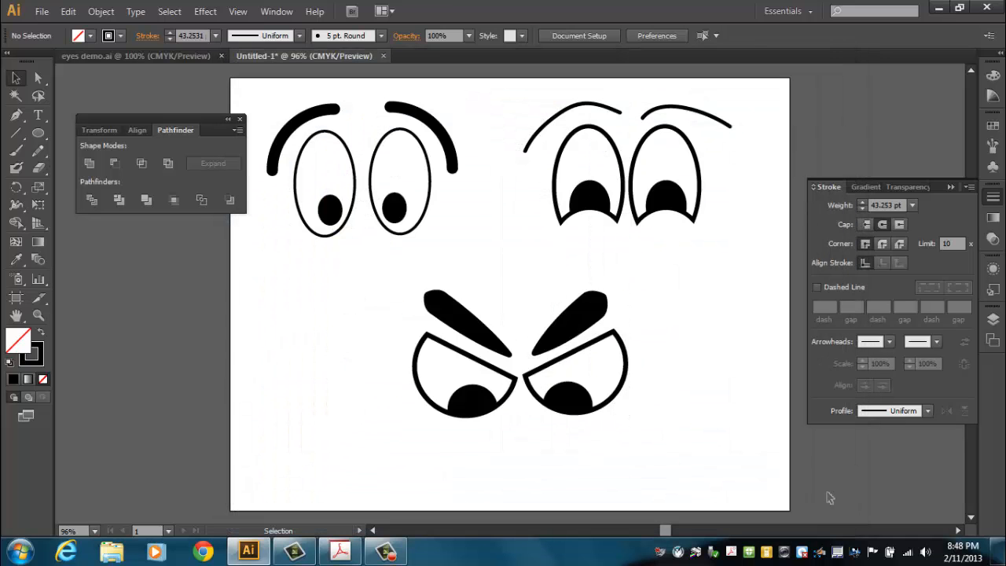